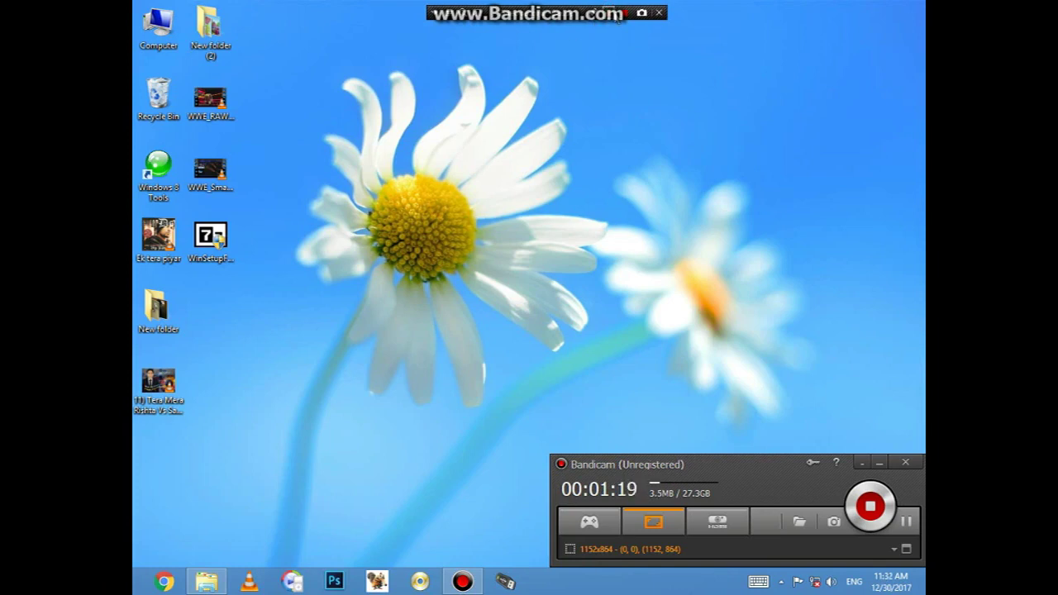
# Move the WinSetupFromUSB-1-8 archive away from the other desktop icons to the open middle area of the desktop.
pyautogui.click(208, 273)
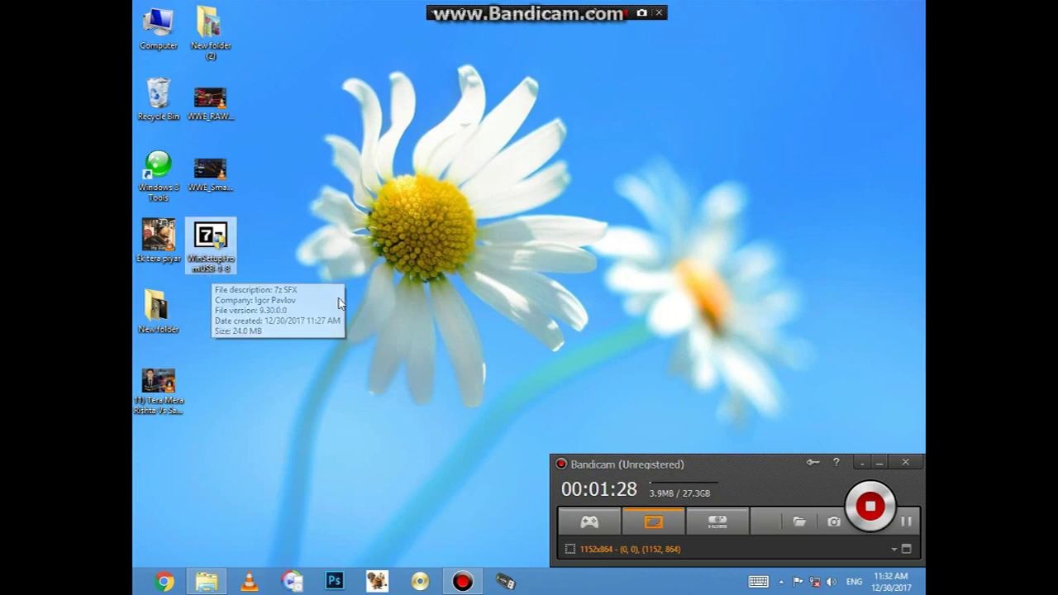
pyautogui.doubleClick(223, 257)
pyautogui.moveTo(223, 256); pyautogui.dragTo(522, 327)
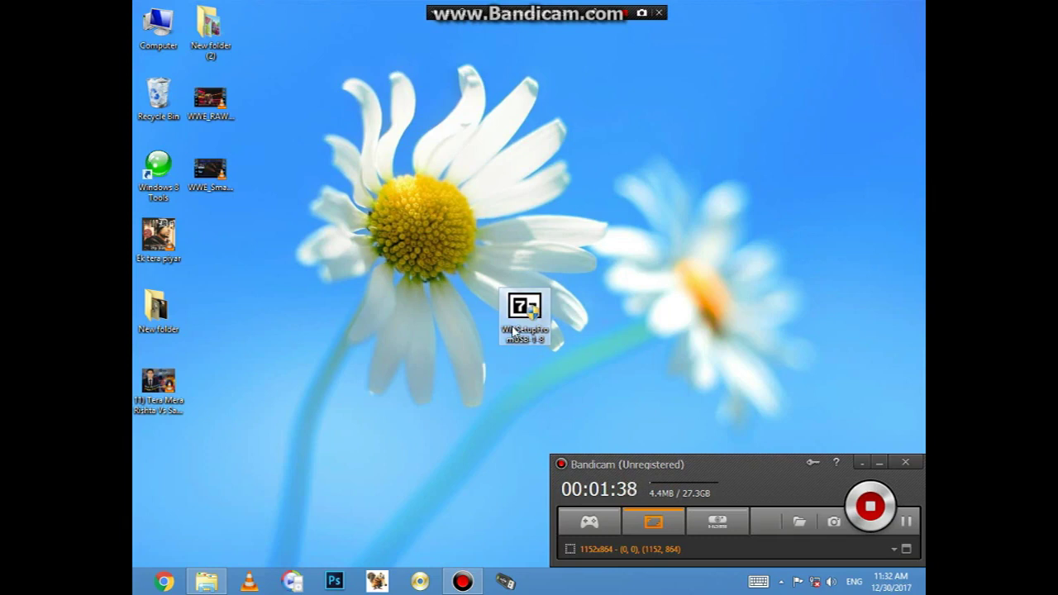
pyautogui.moveTo(514, 331)
pyautogui.rightClick(609, 206)
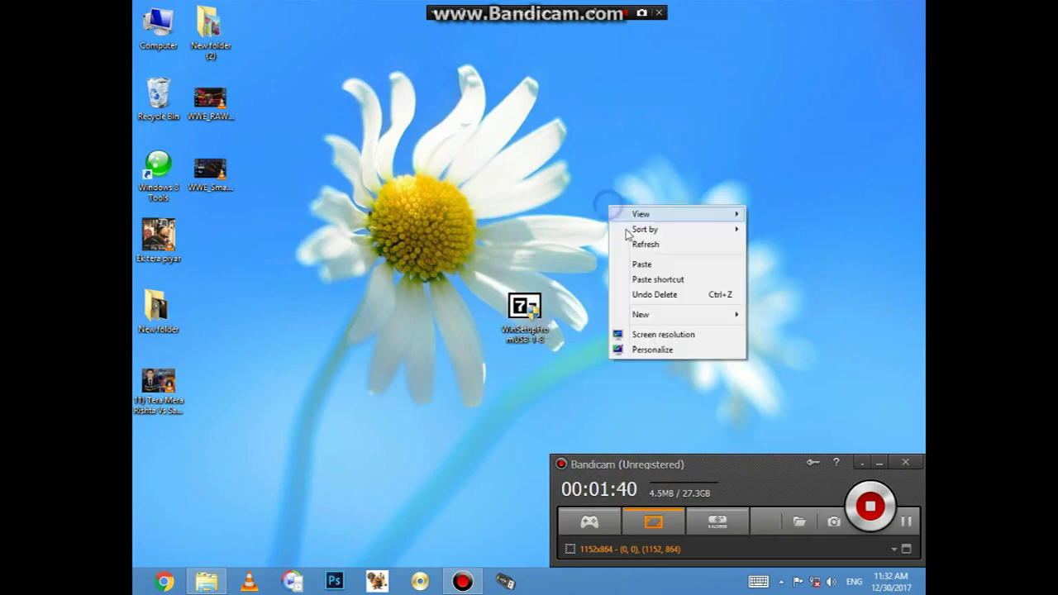
pyautogui.moveTo(529, 302); pyautogui.dragTo(533, 232)
pyautogui.moveTo(525, 263)
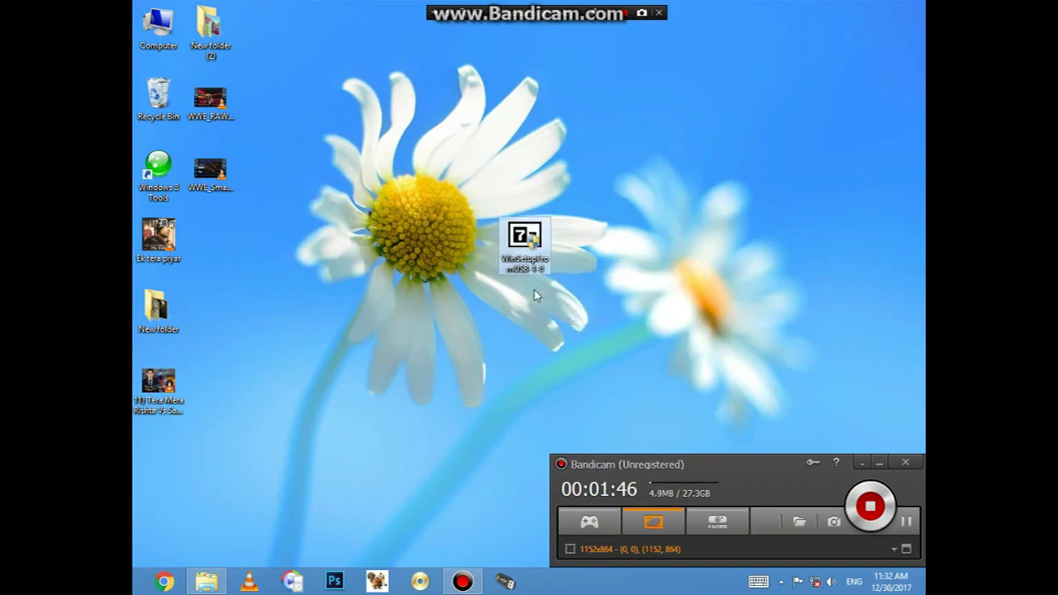
# Run the WinSetupFromUSB-1-8 self-extracting archive and extract its contents to the Desktop folder.
pyautogui.doubleClick(533, 239)
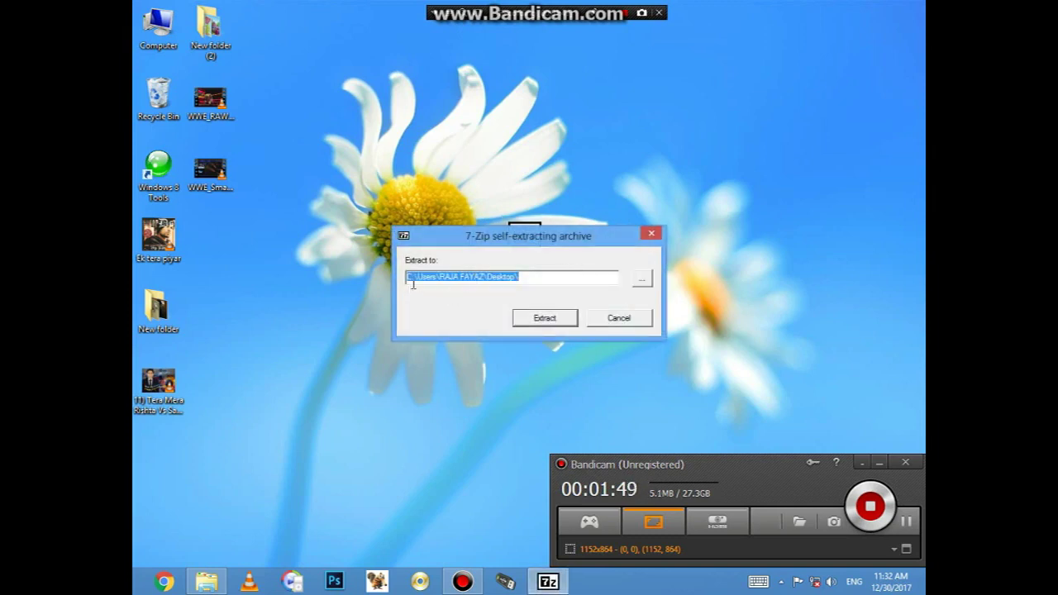
pyautogui.moveTo(466, 241); pyautogui.dragTo(625, 241)
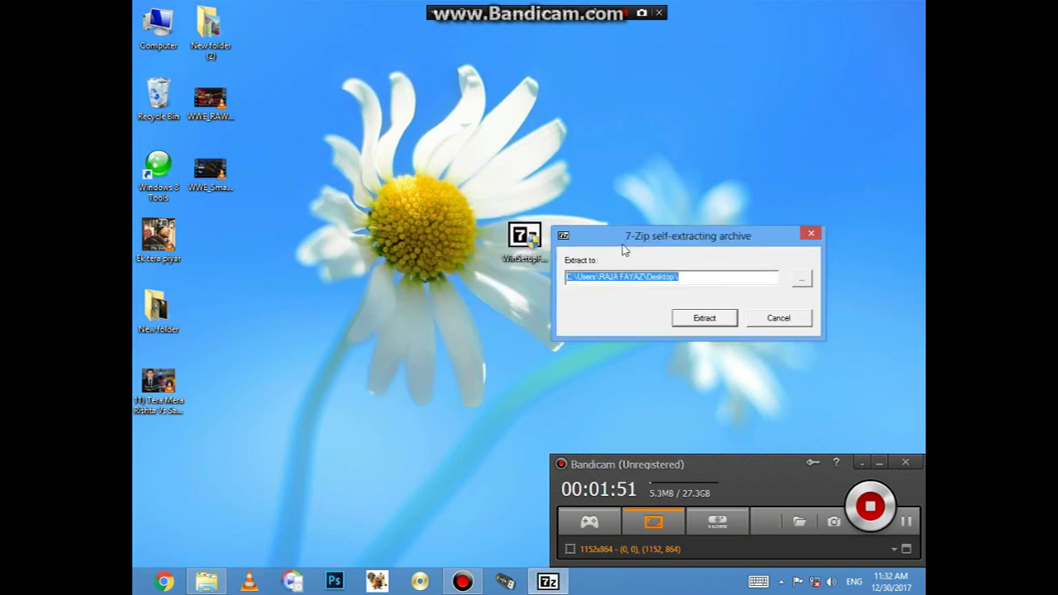
pyautogui.click(569, 278)
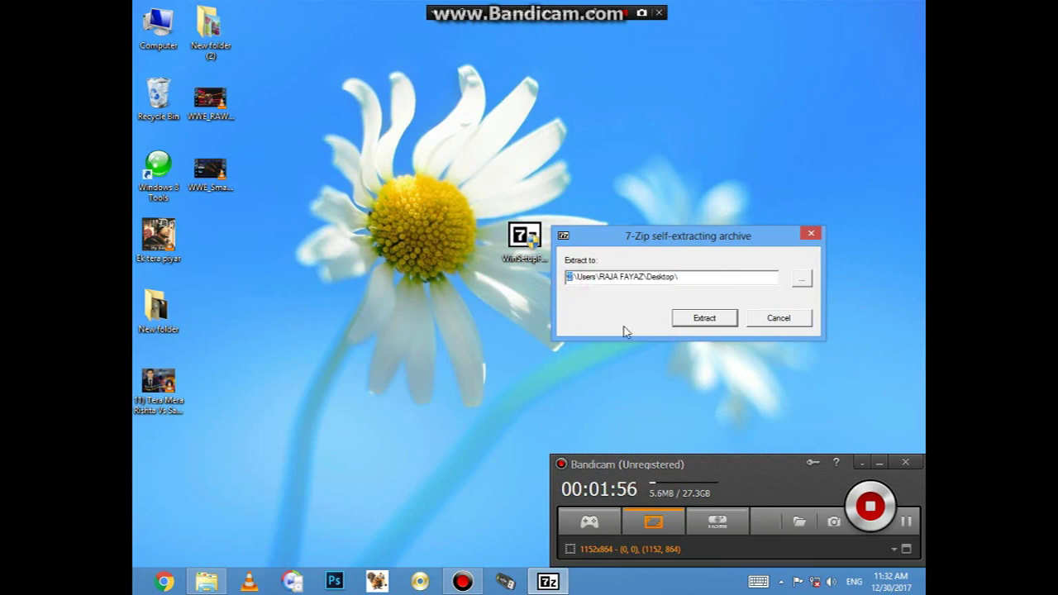
pyautogui.click(579, 304)
pyautogui.click(704, 319)
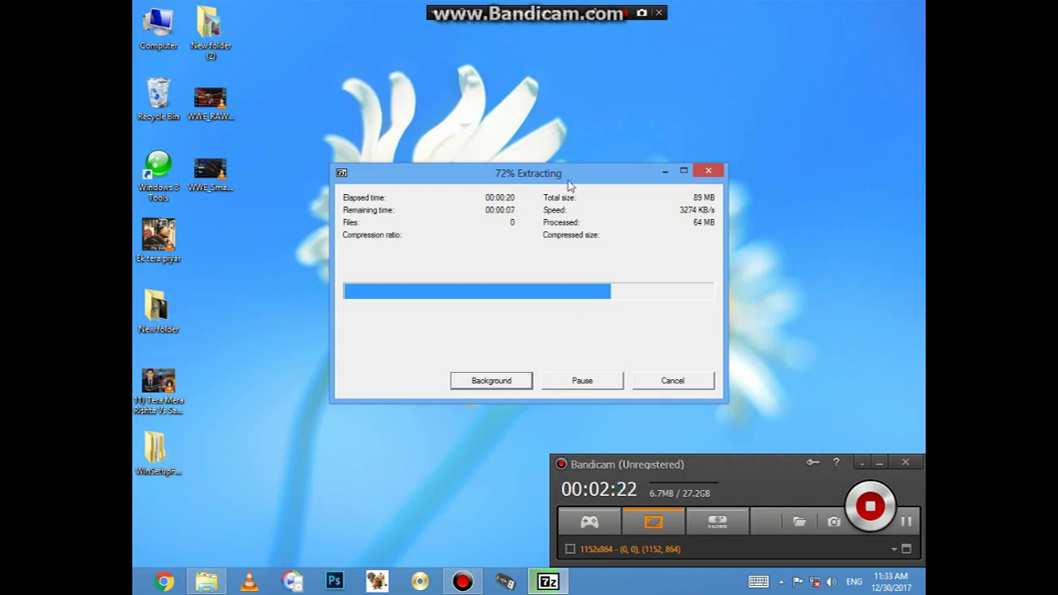
pyautogui.moveTo(567, 178); pyautogui.dragTo(666, 177)
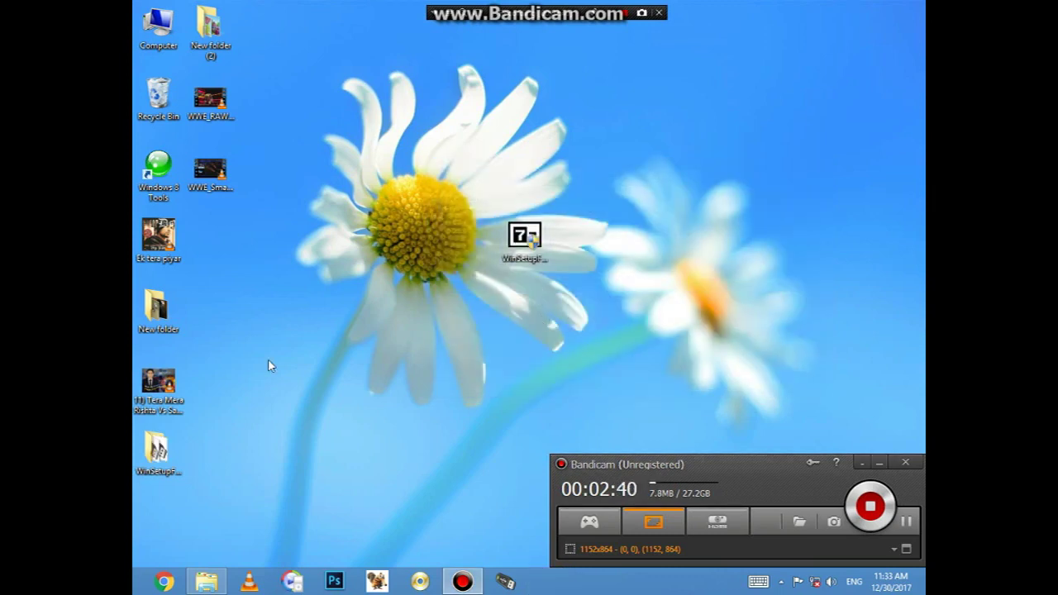
# Launch WinSetupFromUSB_1-8 from the extracted folder and close the folder window.
pyautogui.doubleClick(180, 455)
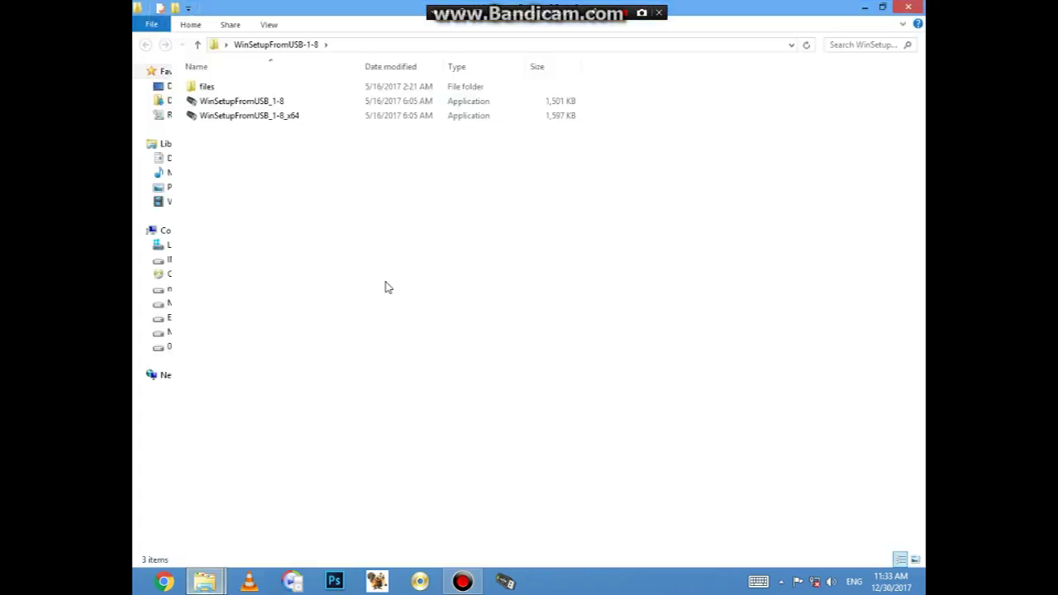
pyautogui.doubleClick(368, 15)
pyautogui.click(501, 259)
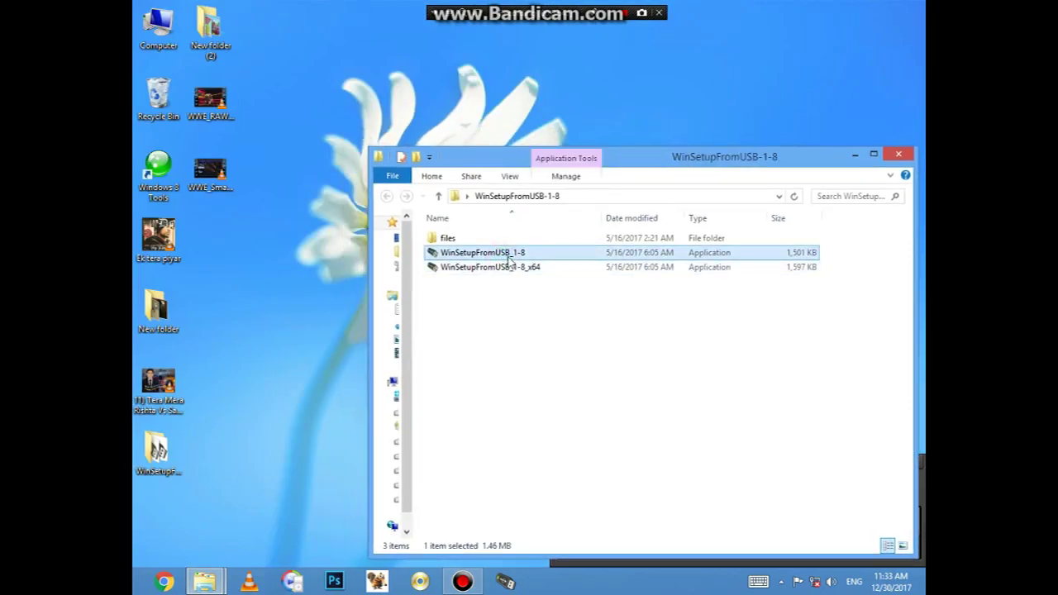
pyautogui.doubleClick(512, 254)
pyautogui.click(899, 155)
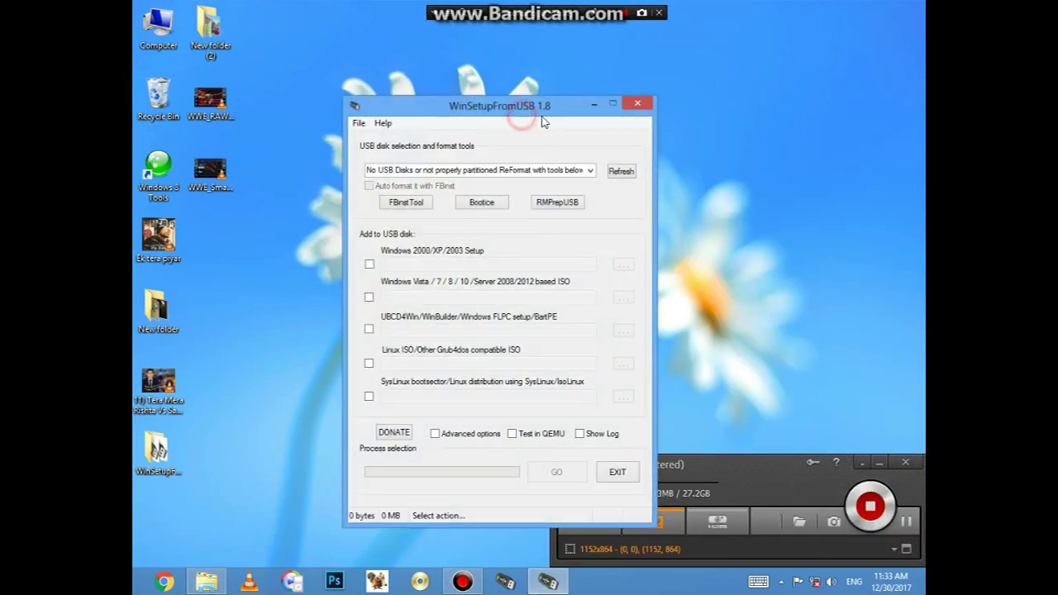
pyautogui.moveTo(525, 111); pyautogui.dragTo(731, 76)
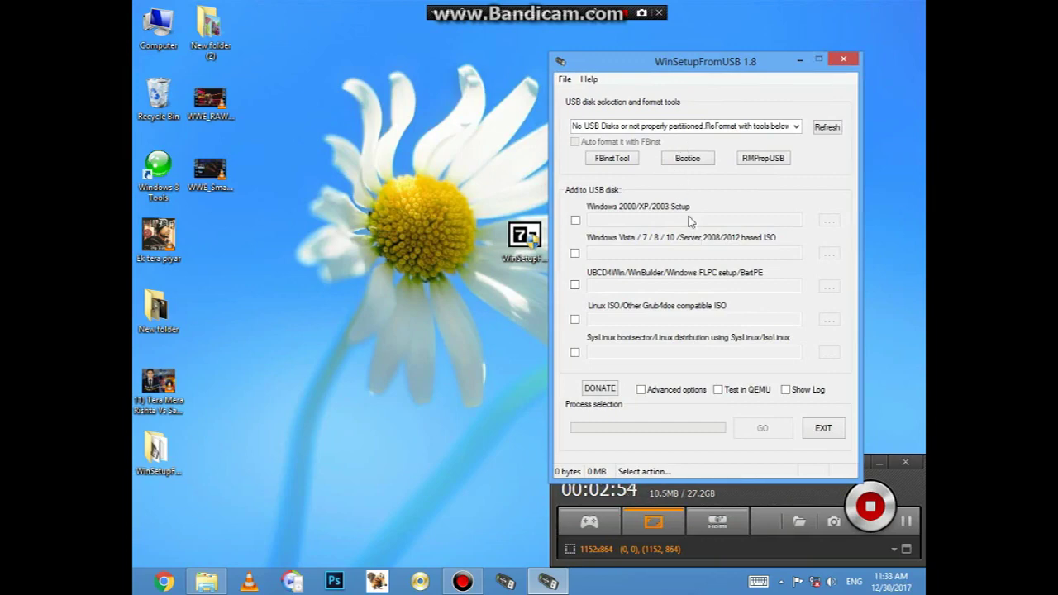
# Check which USB flash disks are offered in the WinSetupFromUSB disk selection.
pyautogui.click(588, 159)
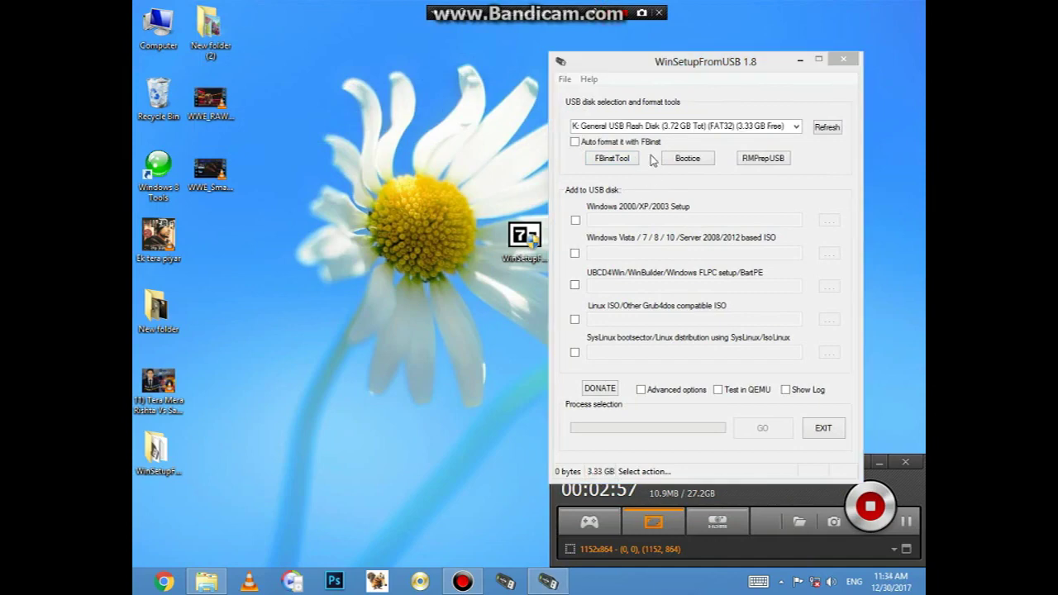
pyautogui.moveTo(669, 64); pyautogui.dragTo(421, 60)
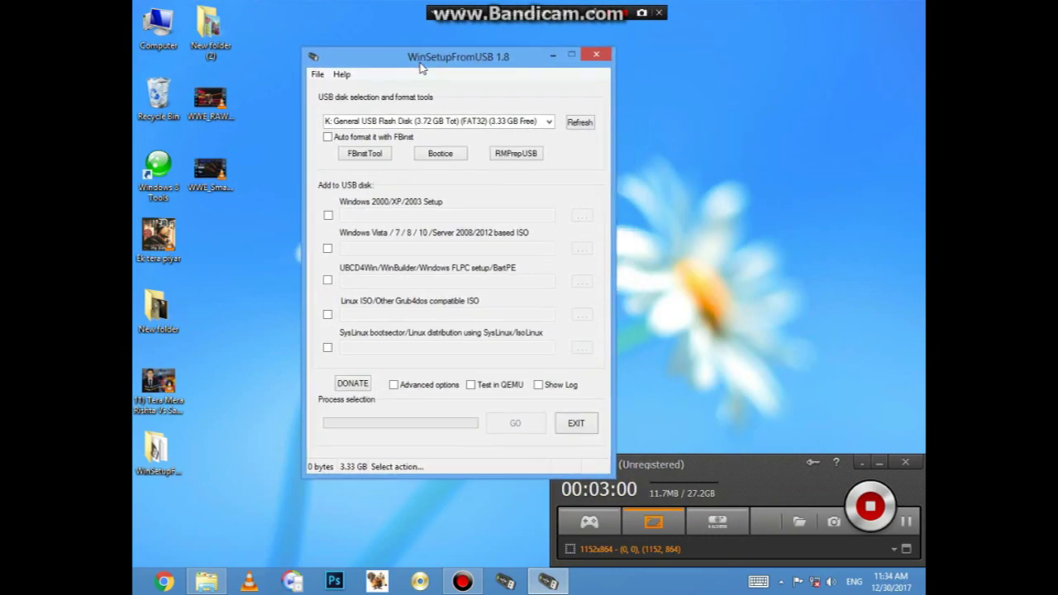
pyautogui.click(548, 124)
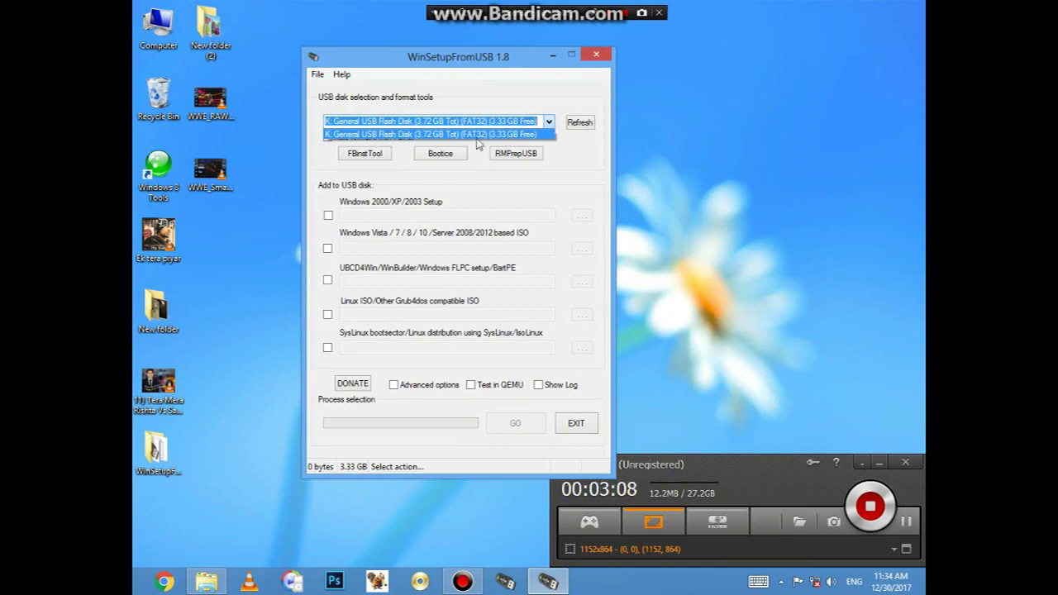
pyautogui.click(551, 122)
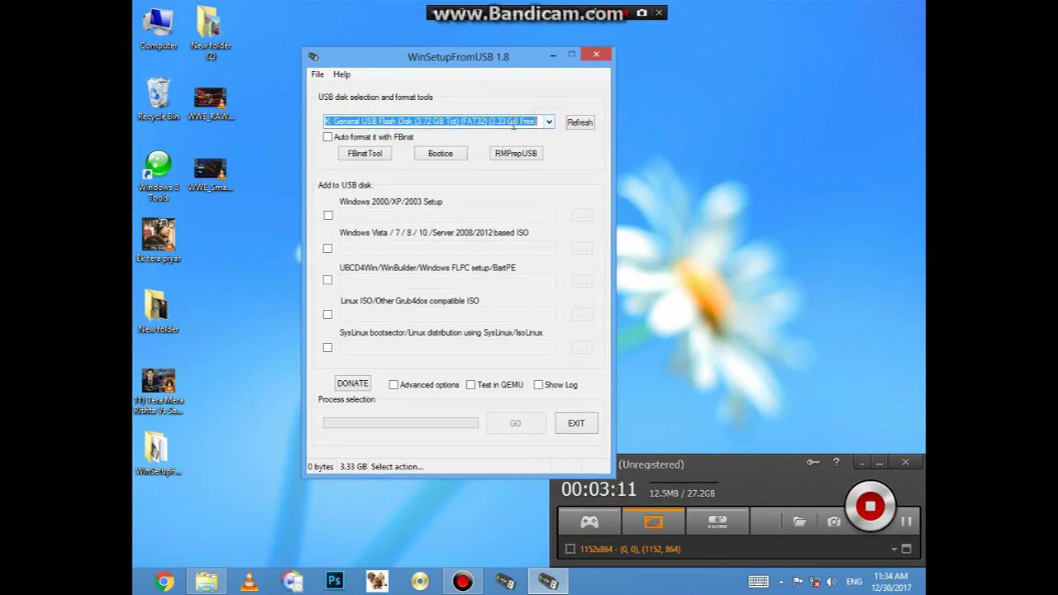
# Open the Computer window and dock it to half of the screen beside WinSetupFromUSB to show the drives.
pyautogui.click(328, 29)
pyautogui.press('super+e')
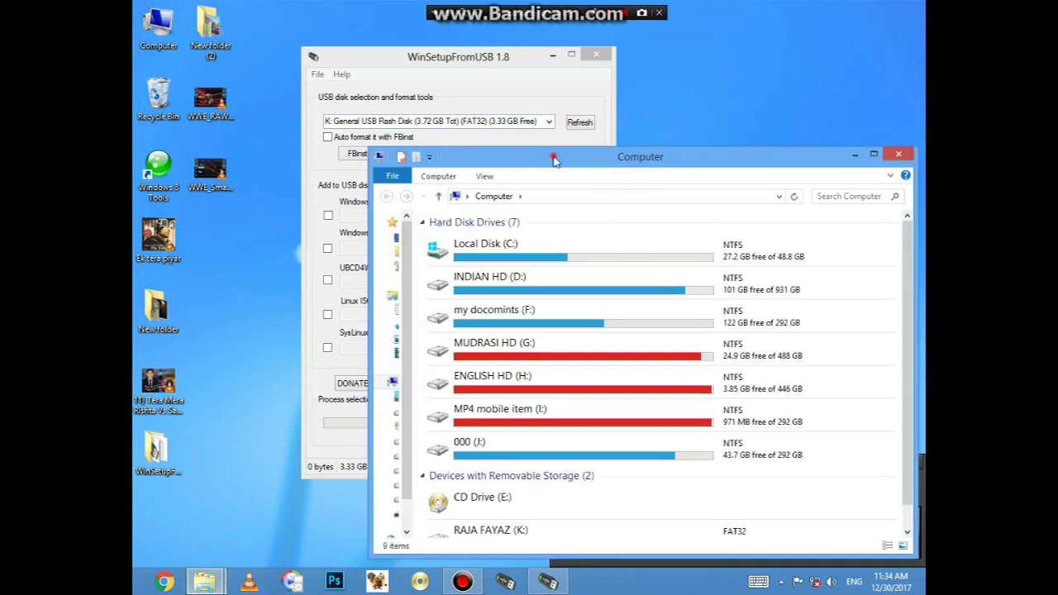
pyautogui.press('super+Right')
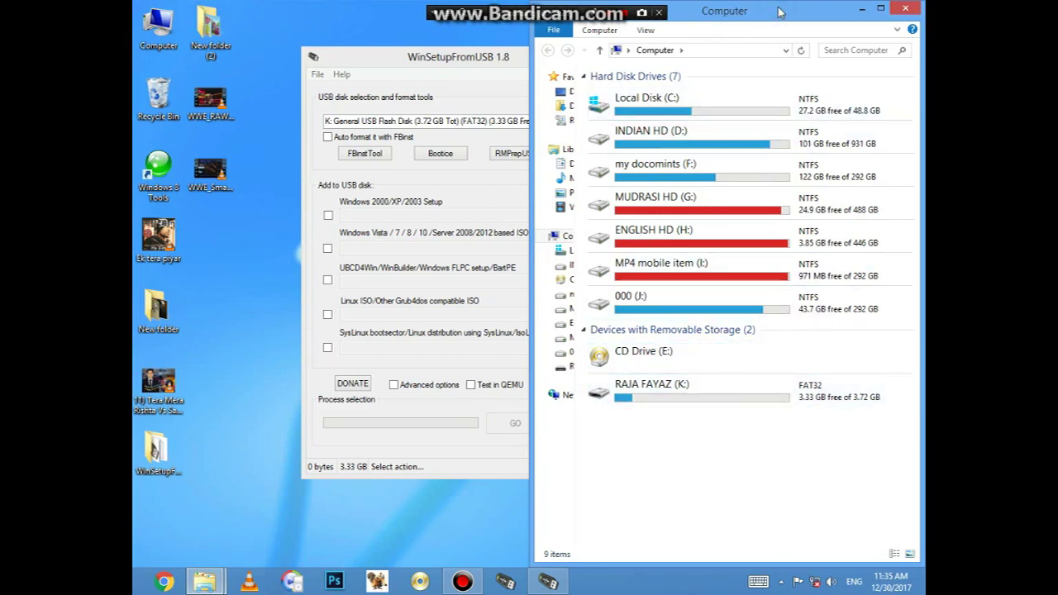
pyautogui.moveTo(780, 12); pyautogui.dragTo(739, 123)
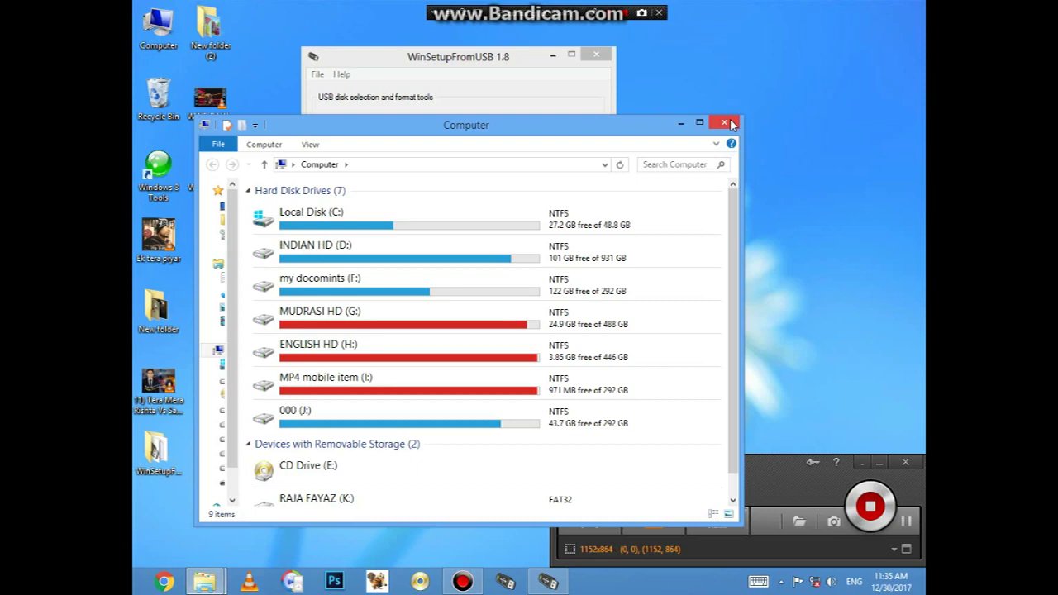
pyautogui.moveTo(435, 124); pyautogui.dragTo(728, 153)
pyautogui.moveTo(703, 157); pyautogui.dragTo(584, 188)
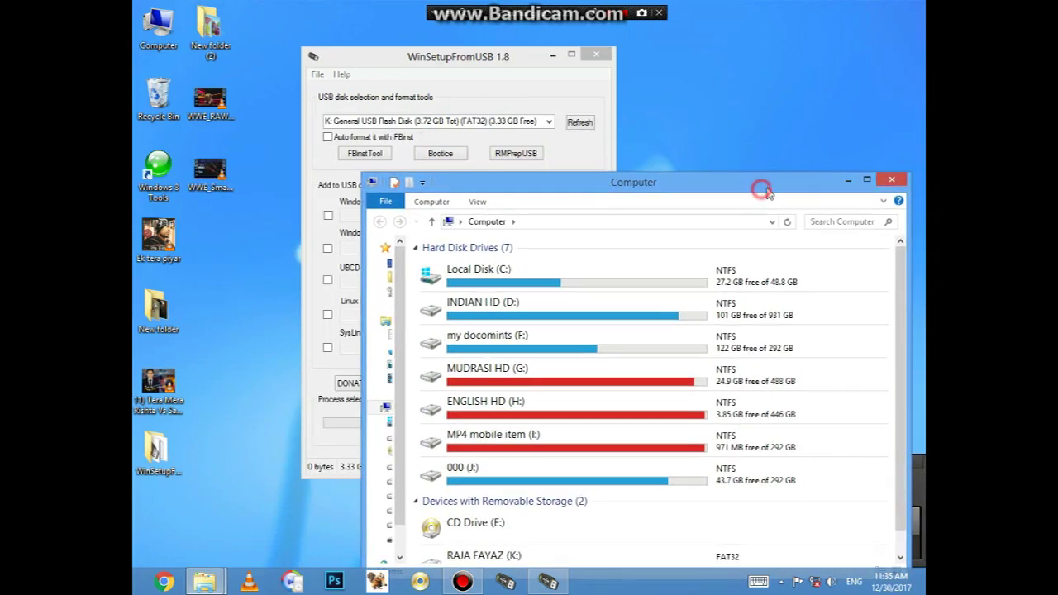
pyautogui.moveTo(761, 185); pyautogui.dragTo(924, 190)
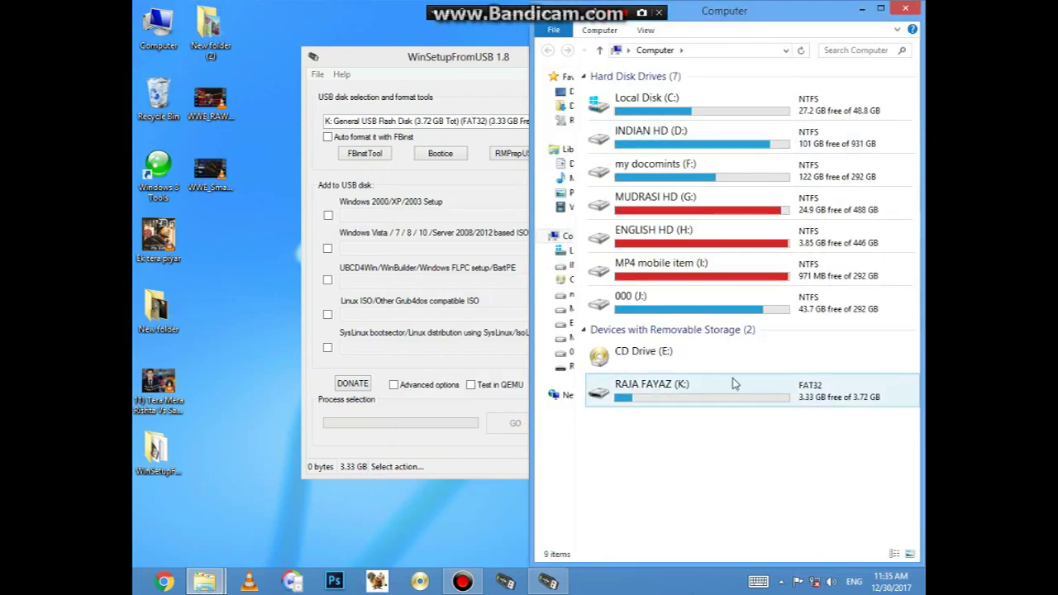
pyautogui.moveTo(782, 6); pyautogui.dragTo(765, 111)
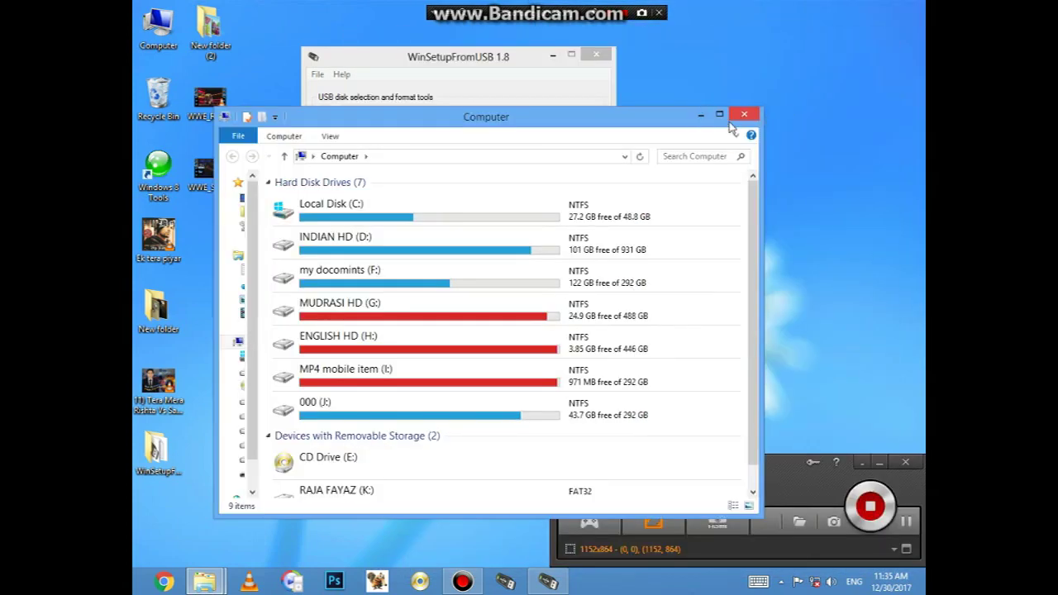
pyautogui.moveTo(662, 122); pyautogui.dragTo(924, 108)
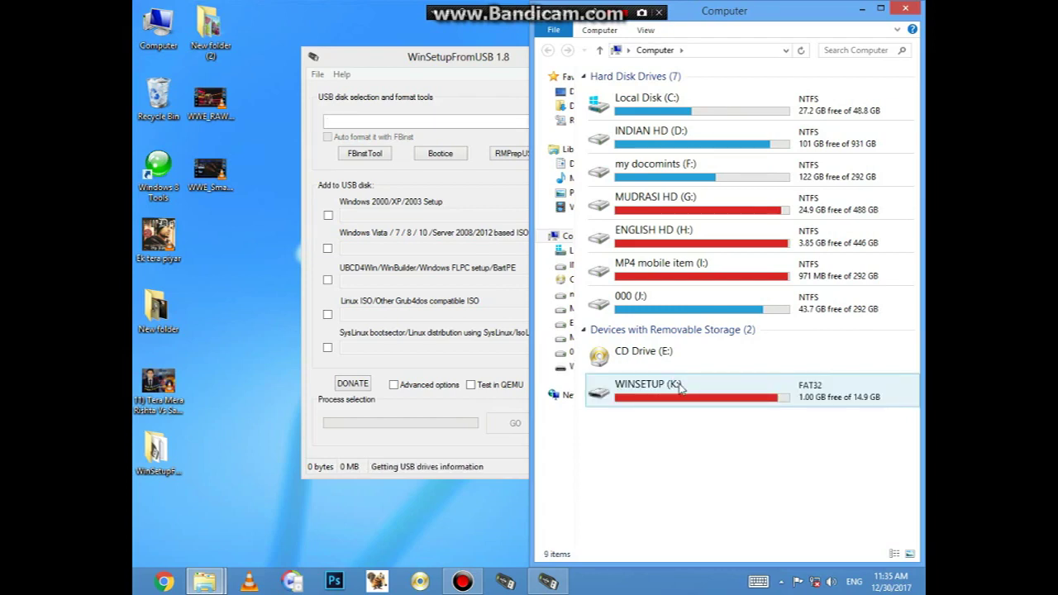
# Place the WinSetupFromUSB window beside the drive list and choose the K: Sony Storage Media disk as target.
pyautogui.moveTo(478, 58); pyautogui.dragTo(389, 90)
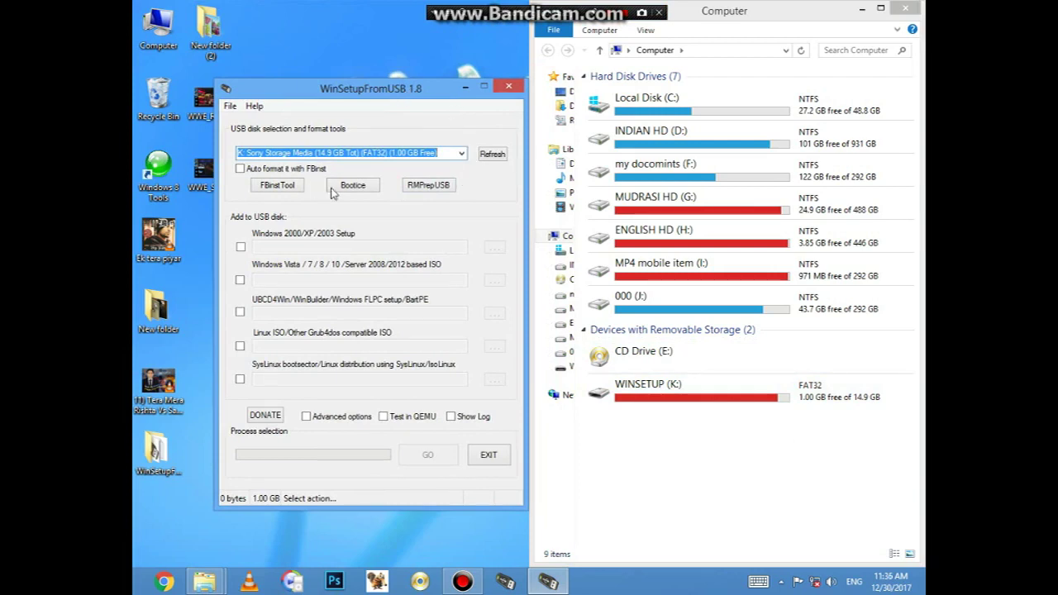
pyautogui.click(462, 154)
pyautogui.click(459, 165)
# Enable custom menu names for Vista/7/8/Server Source in the advanced options and close them.
pyautogui.click(307, 419)
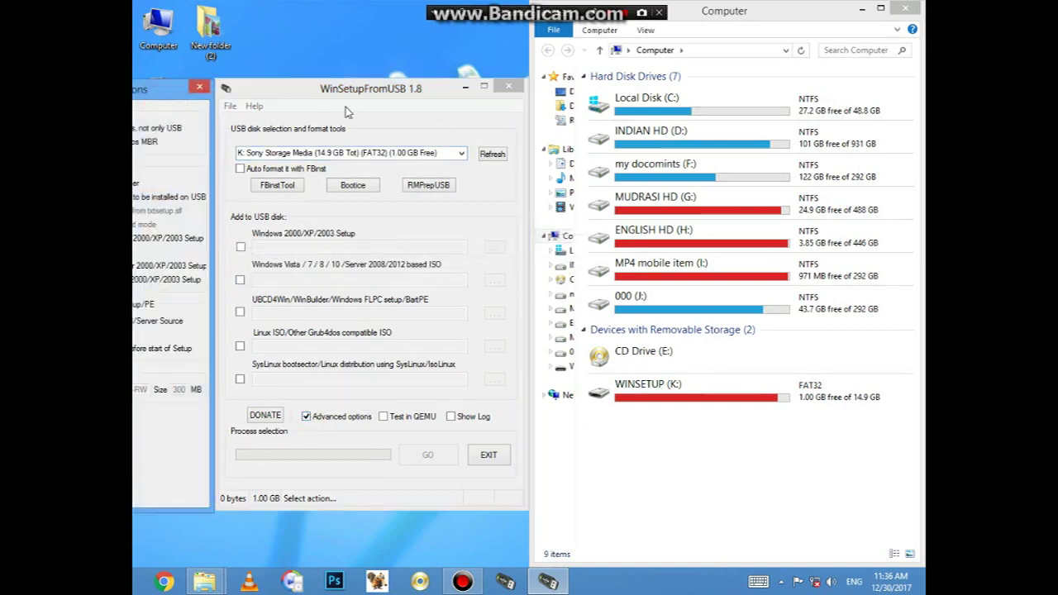
pyautogui.moveTo(147, 94); pyautogui.dragTo(489, 109)
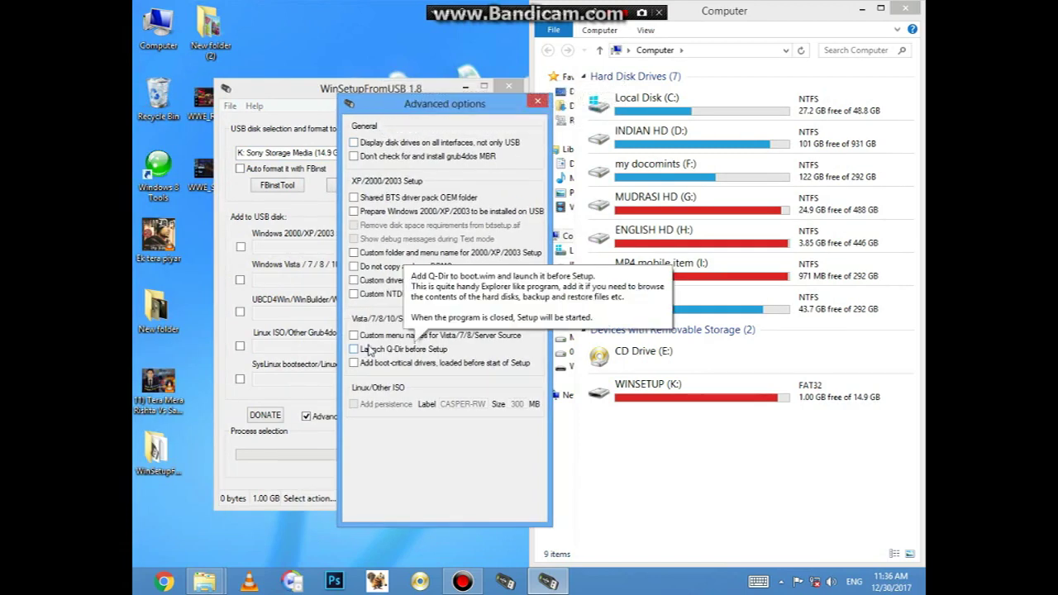
pyautogui.click(354, 336)
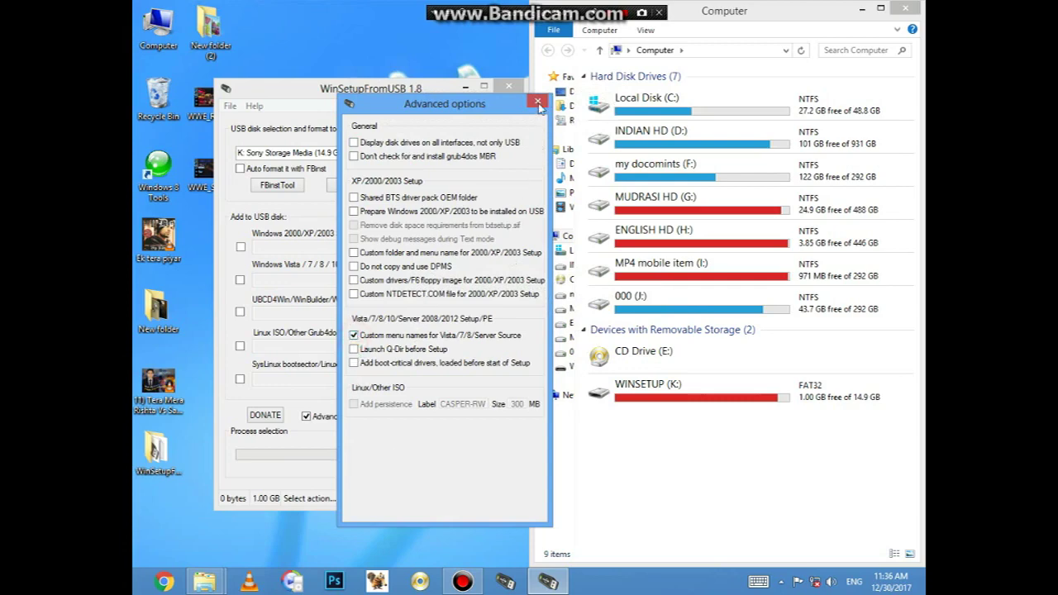
pyautogui.click(538, 102)
pyautogui.moveTo(397, 91); pyautogui.dragTo(422, 86)
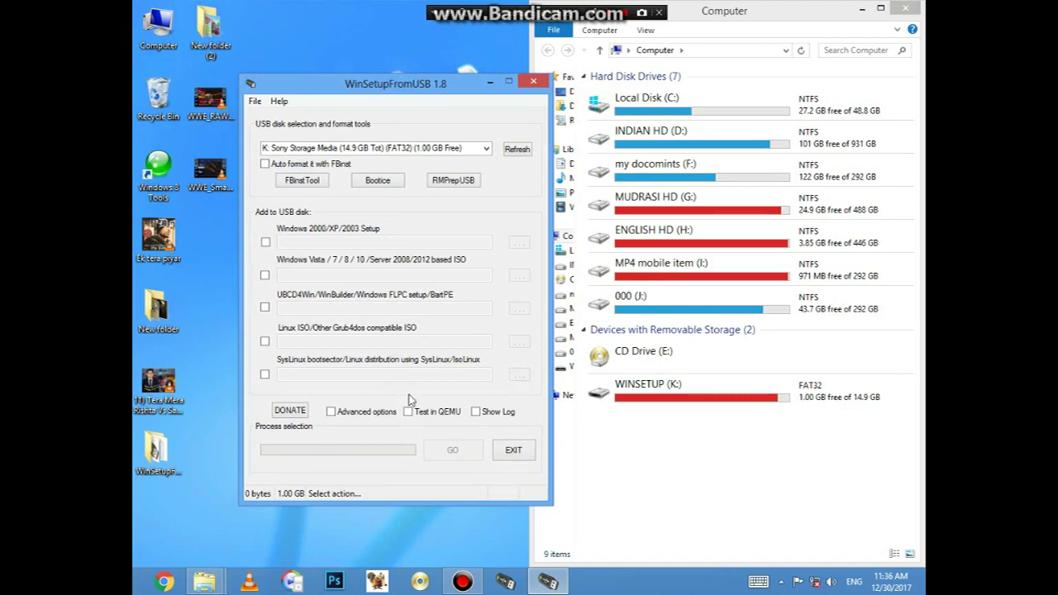
# Enable the Windows Vista / 7 / 8 / 10 / Server 2008/2012 based ISO source and browse to the SOFTWARE4\Iso file folder on drive F:.
pyautogui.click(266, 276)
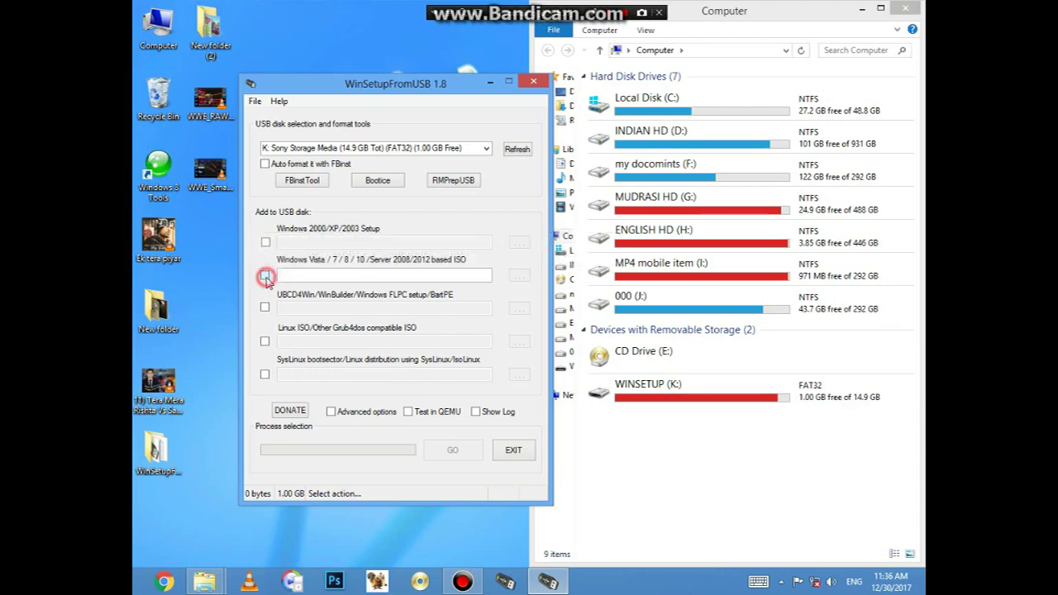
pyautogui.click(521, 279)
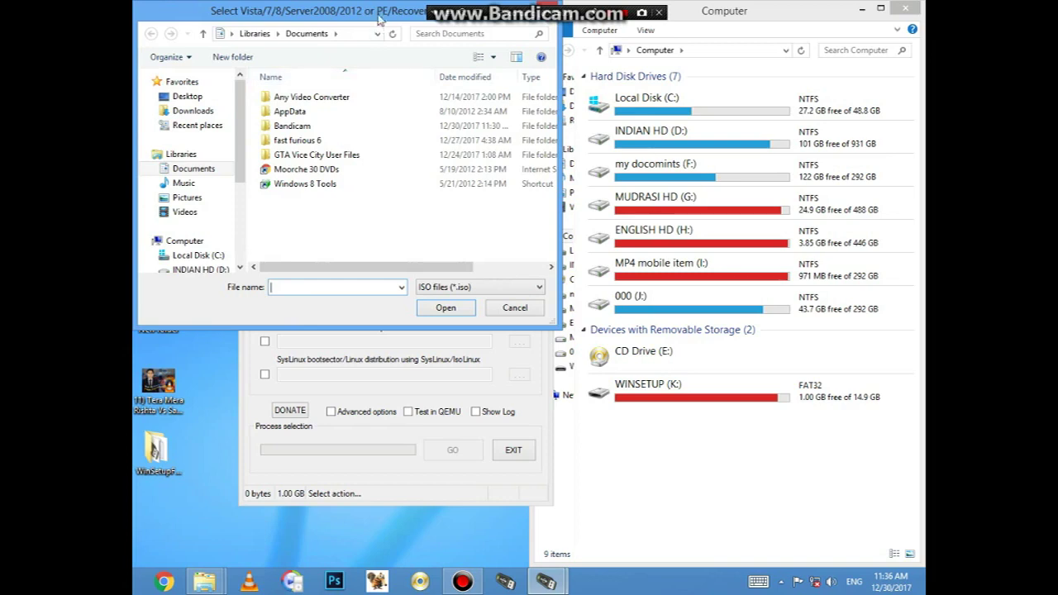
pyautogui.moveTo(380, 15); pyautogui.dragTo(538, 176)
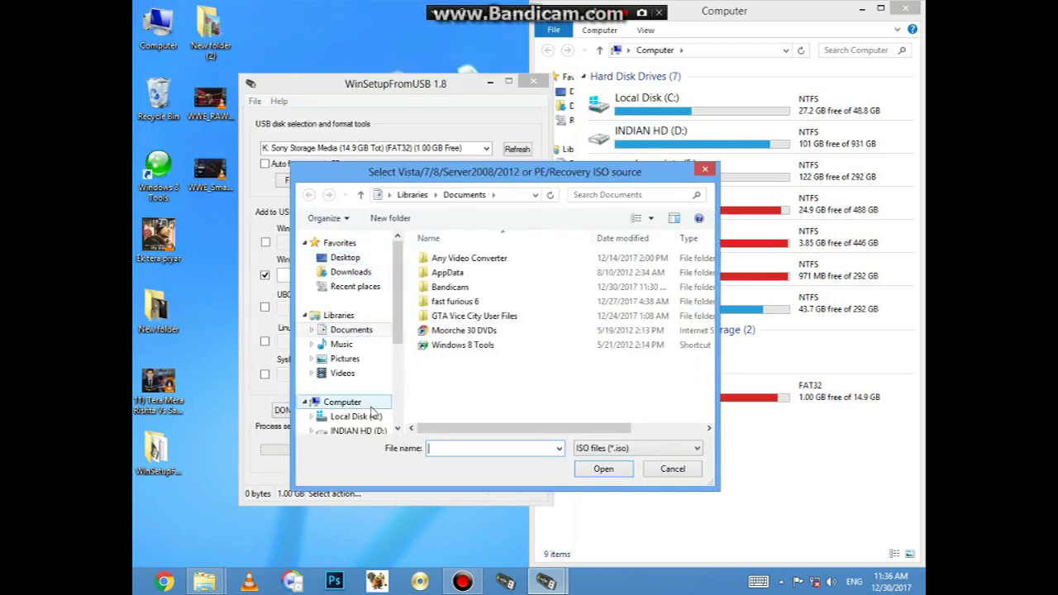
pyautogui.scroll(-2, 376, 372)
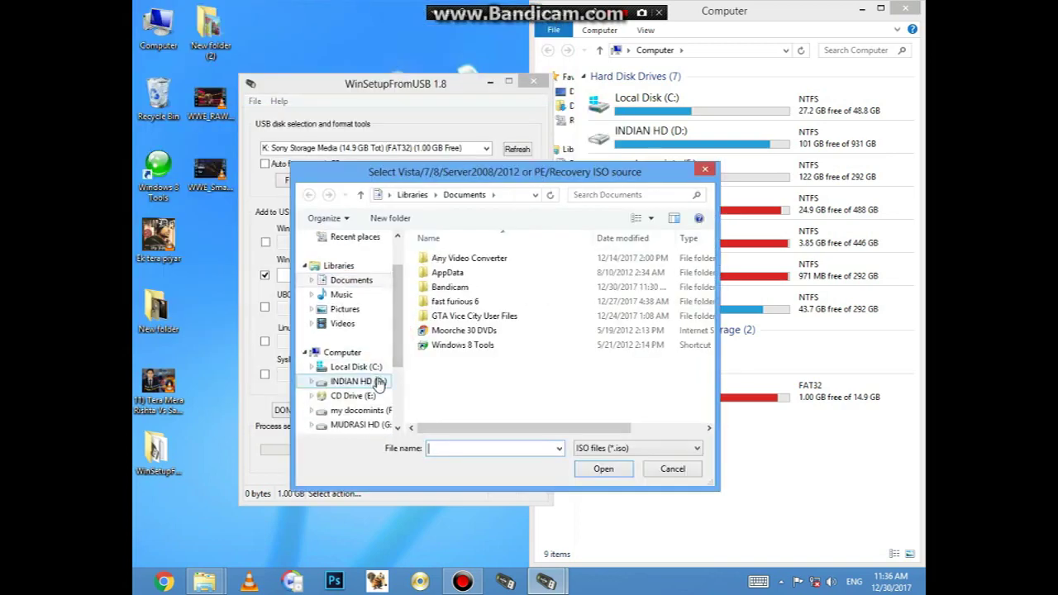
pyautogui.click(378, 411)
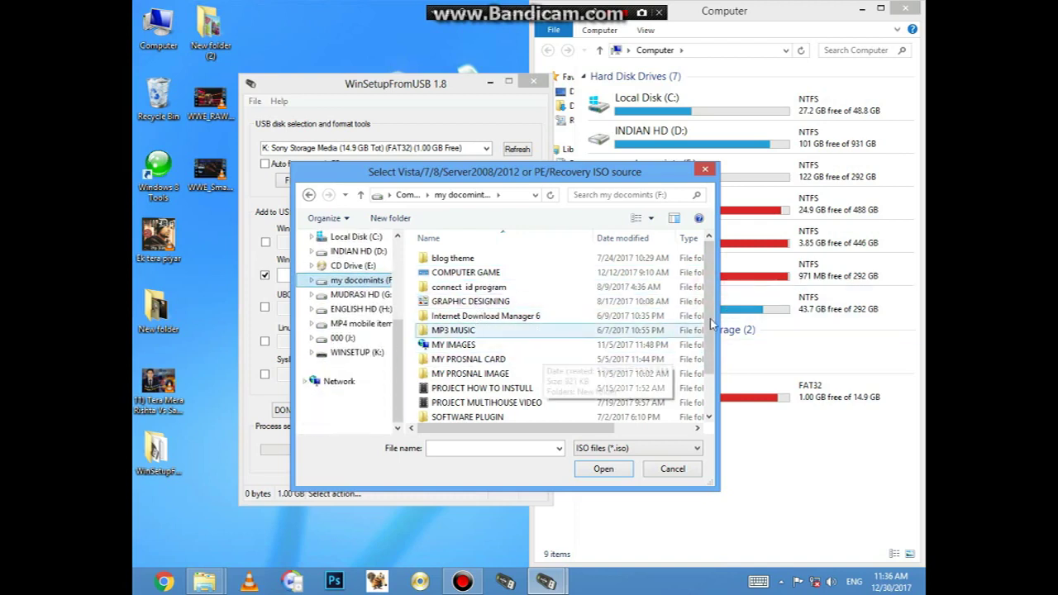
pyautogui.moveTo(709, 297); pyautogui.dragTo(707, 328)
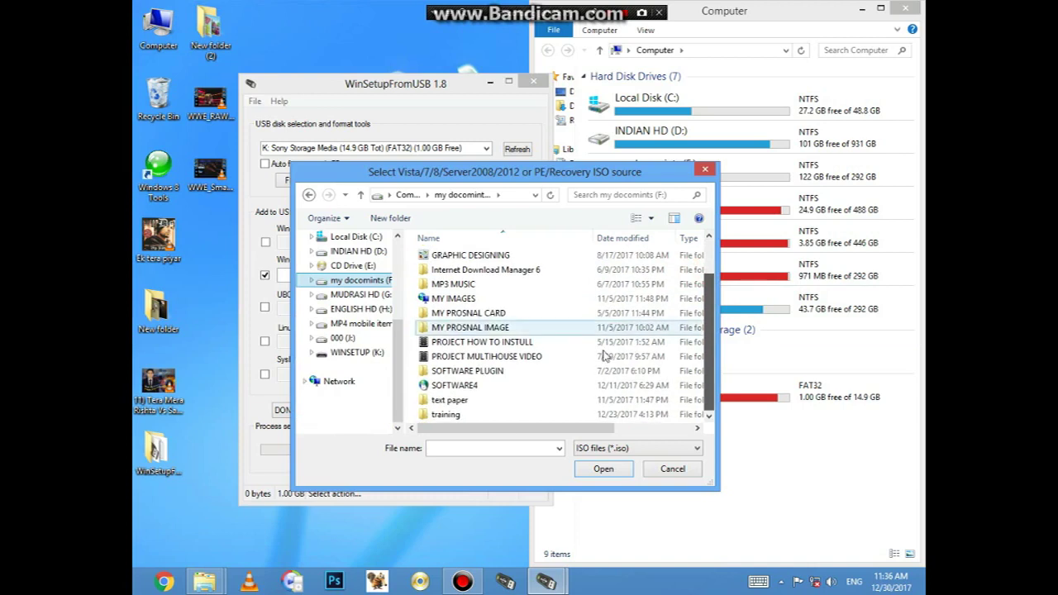
pyautogui.doubleClick(457, 387)
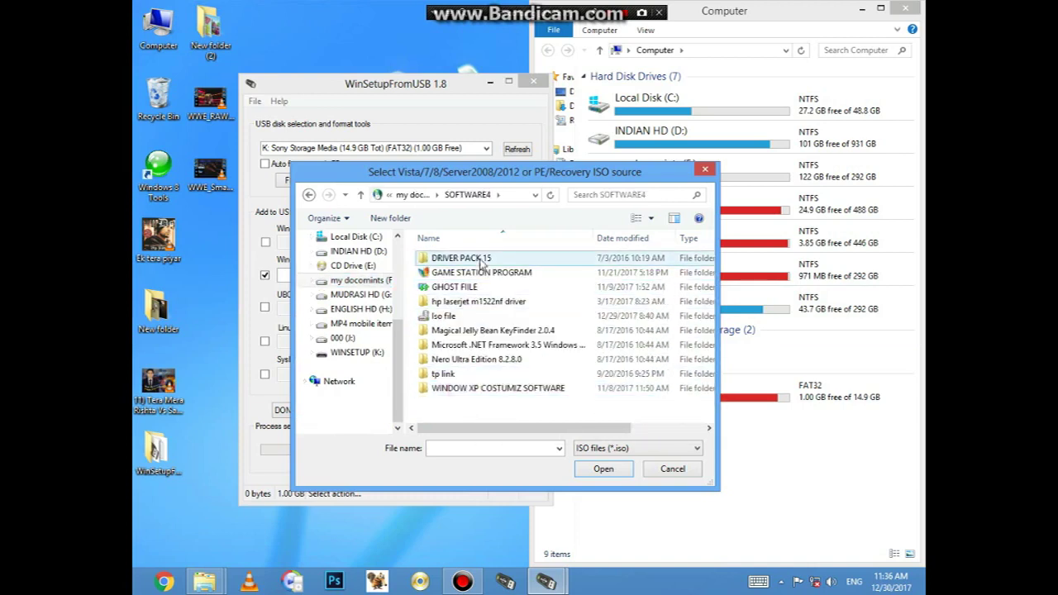
pyautogui.doubleClick(463, 316)
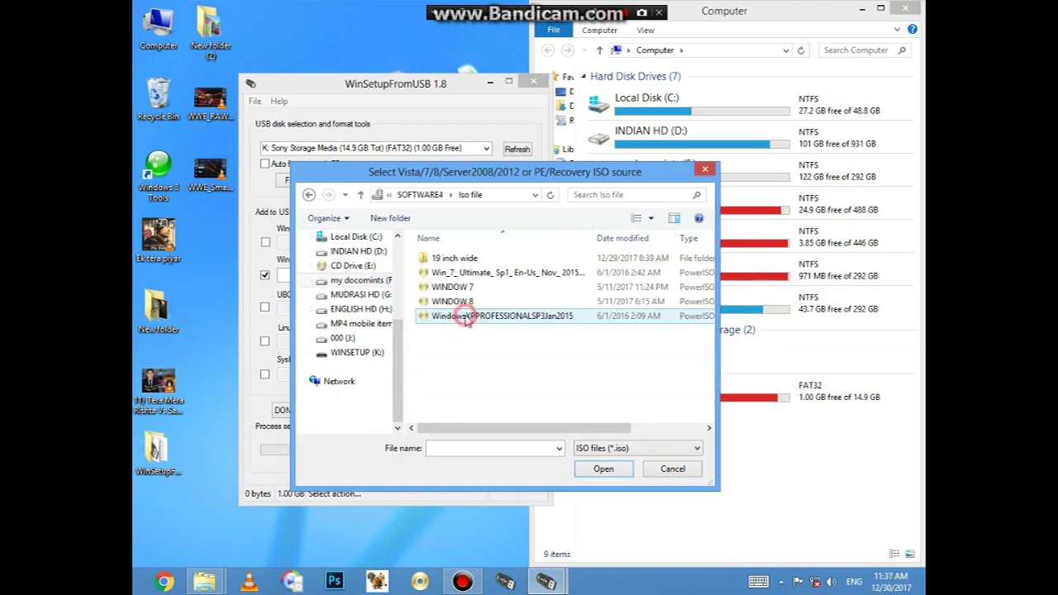
# Try to add the Win_7_ Ultimate_ Sp1 ISO as source without formatting the USB disk, and cancel the repeated file selection.
pyautogui.click(460, 274)
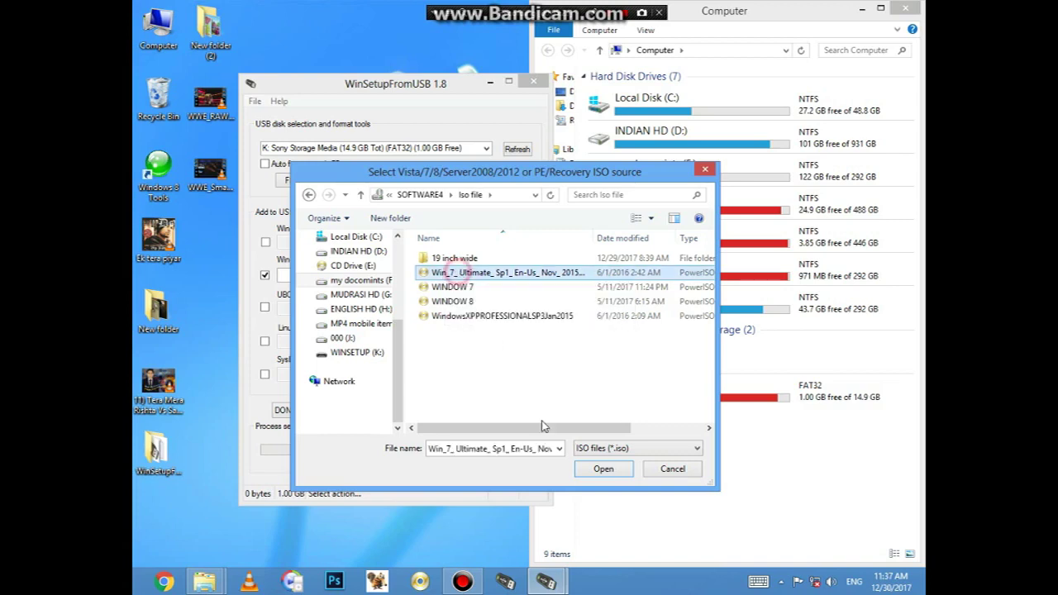
pyautogui.click(600, 468)
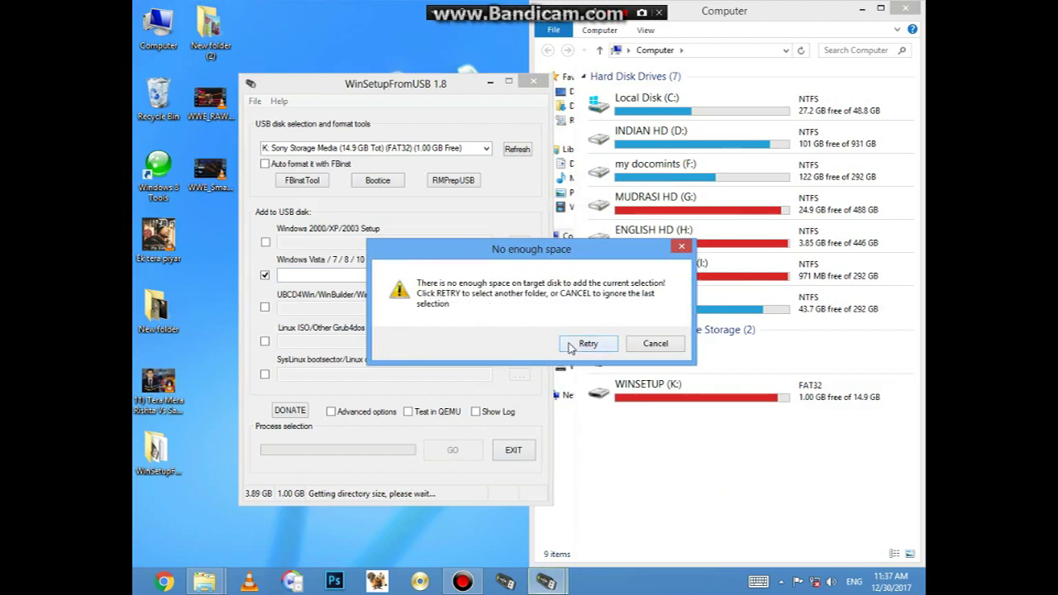
pyautogui.click(588, 343)
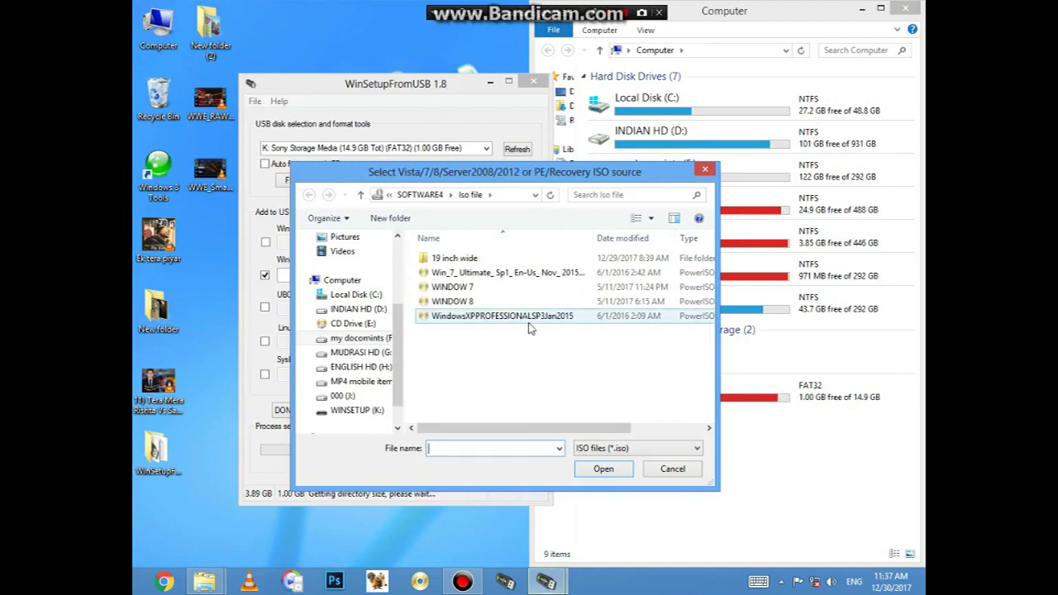
pyautogui.click(705, 171)
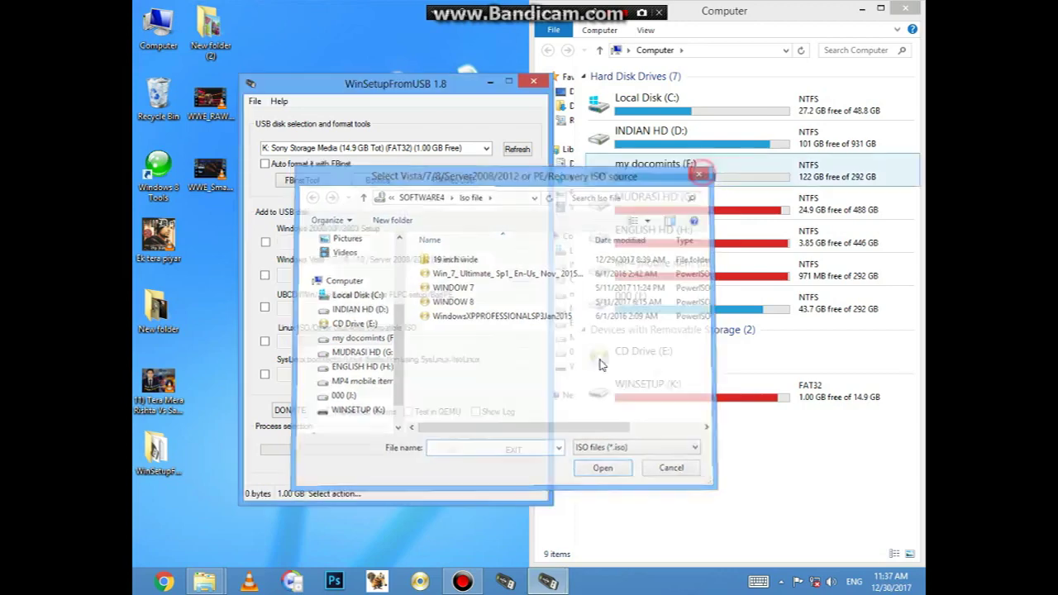
pyautogui.rightClick(643, 393)
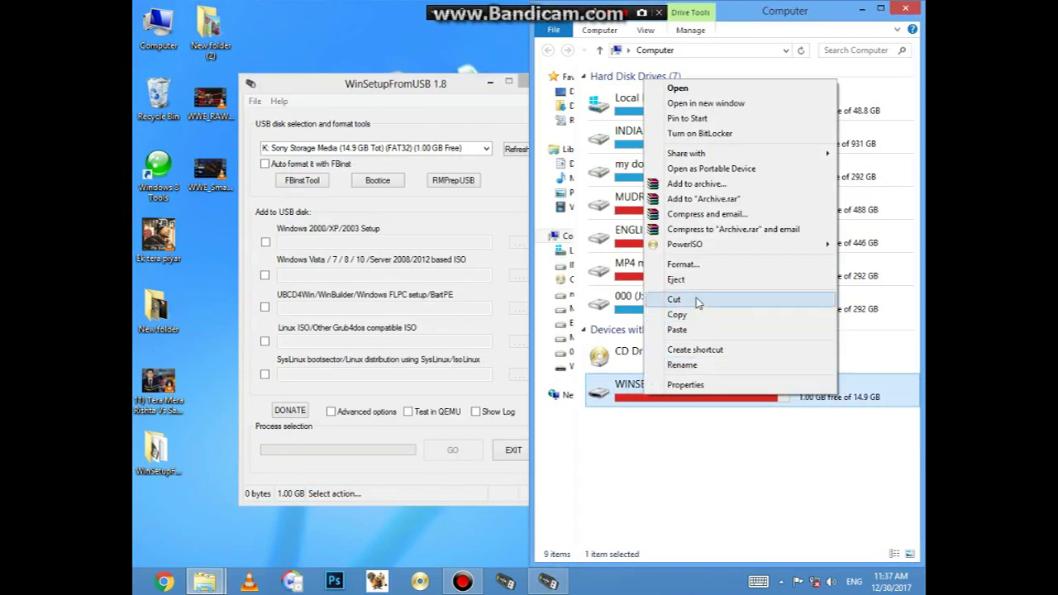
pyautogui.click(697, 272)
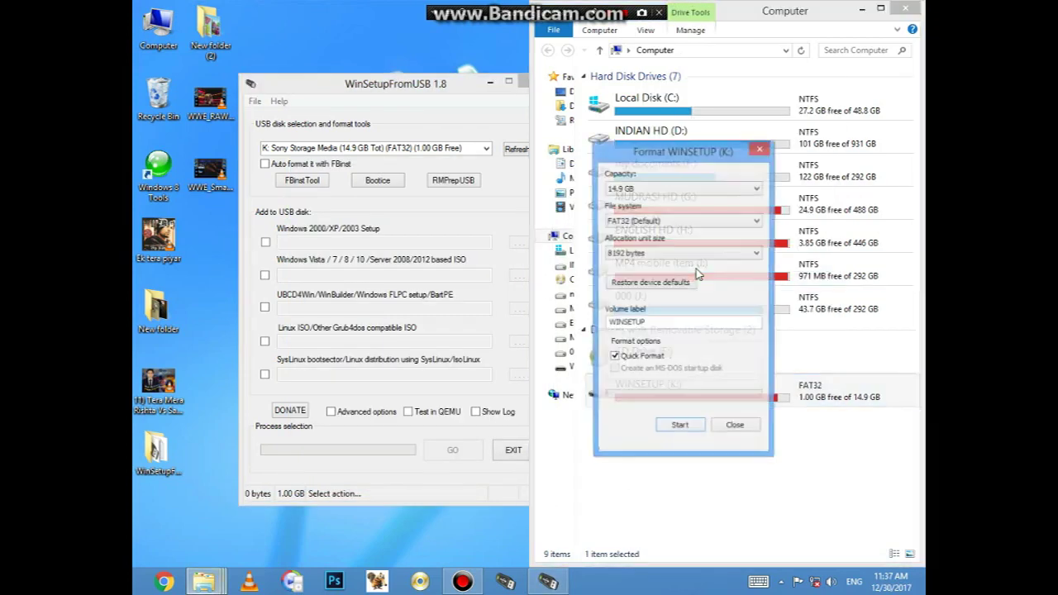
pyautogui.click(760, 151)
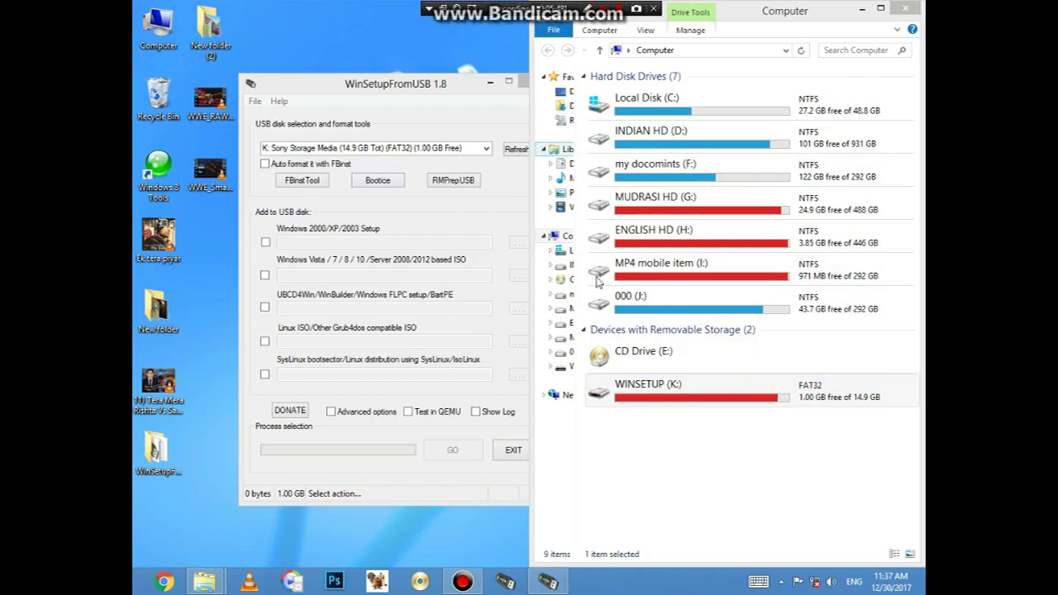
pyautogui.rightClick(649, 382)
pyautogui.click(637, 484)
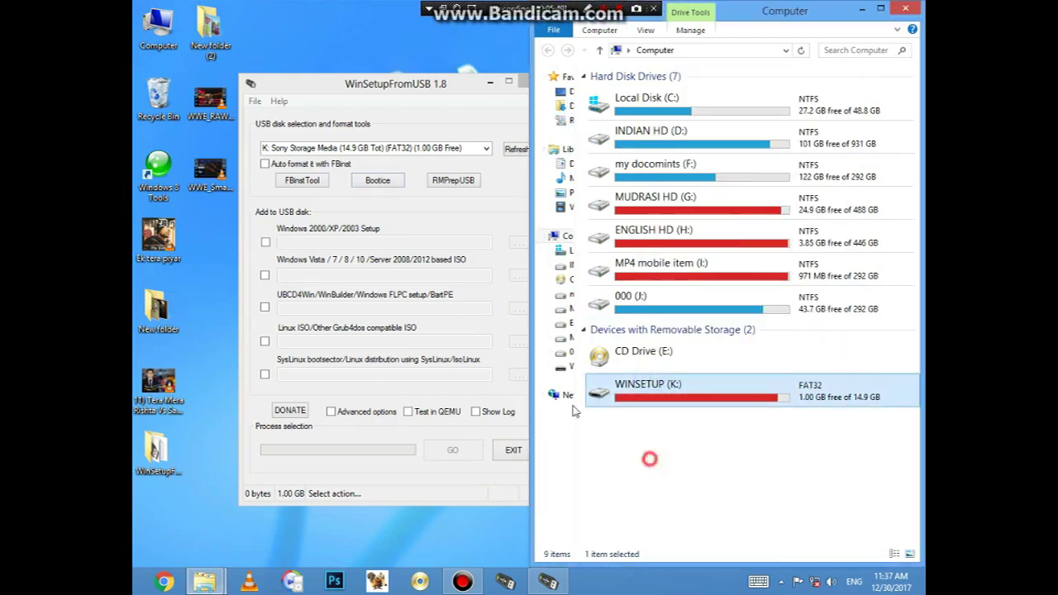
# Enable auto format with FBinst and add the Win_7_ Ultimate_ Sp1_ En-Us_ Nov_ 2015_ x86_x64.iso as the Windows Vista/7/8/10 source.
pyautogui.click(265, 164)
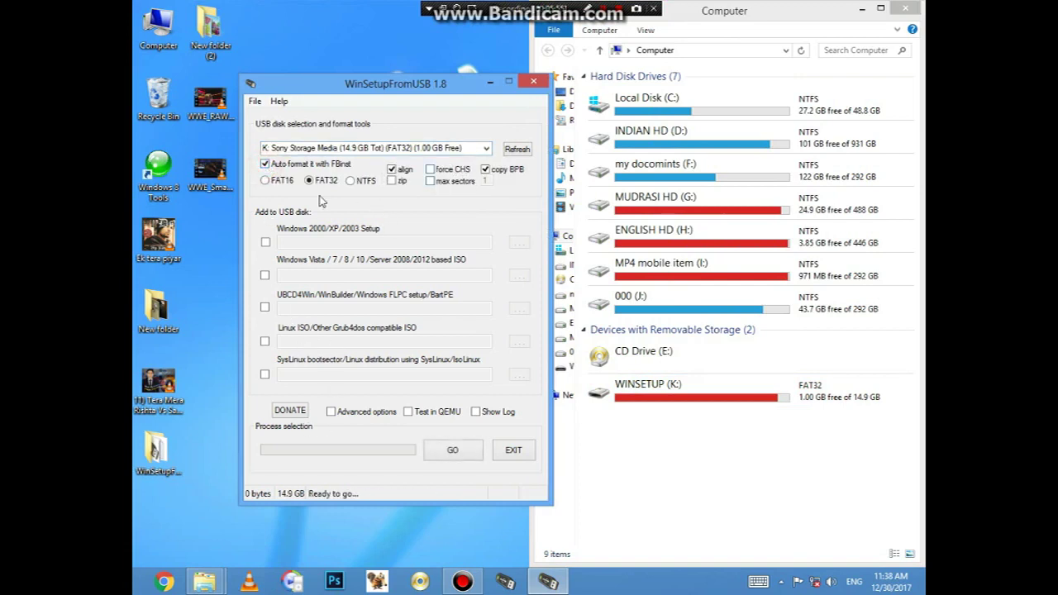
pyautogui.click(265, 275)
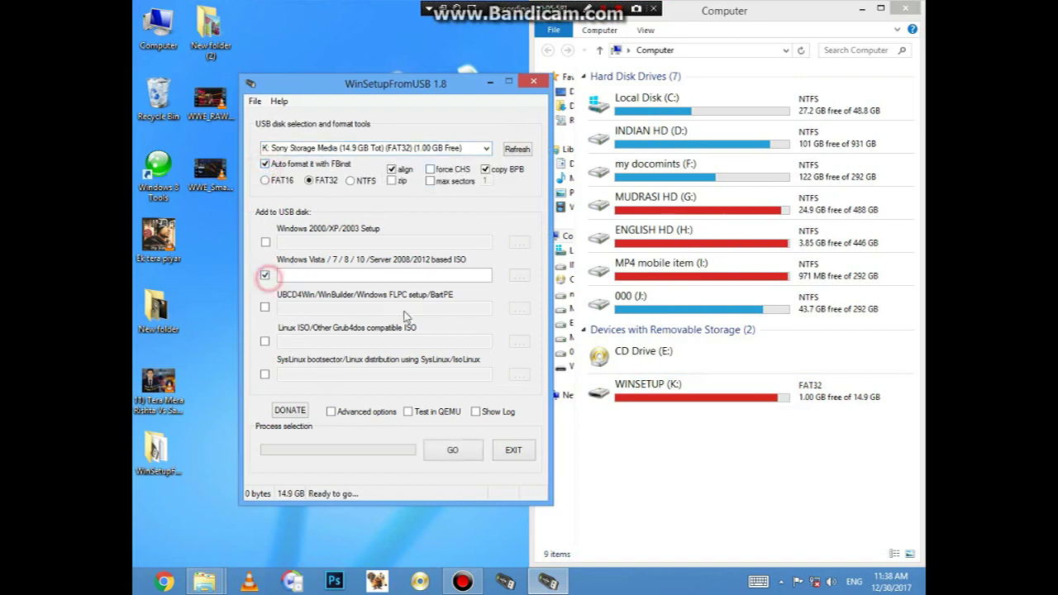
pyautogui.click(518, 276)
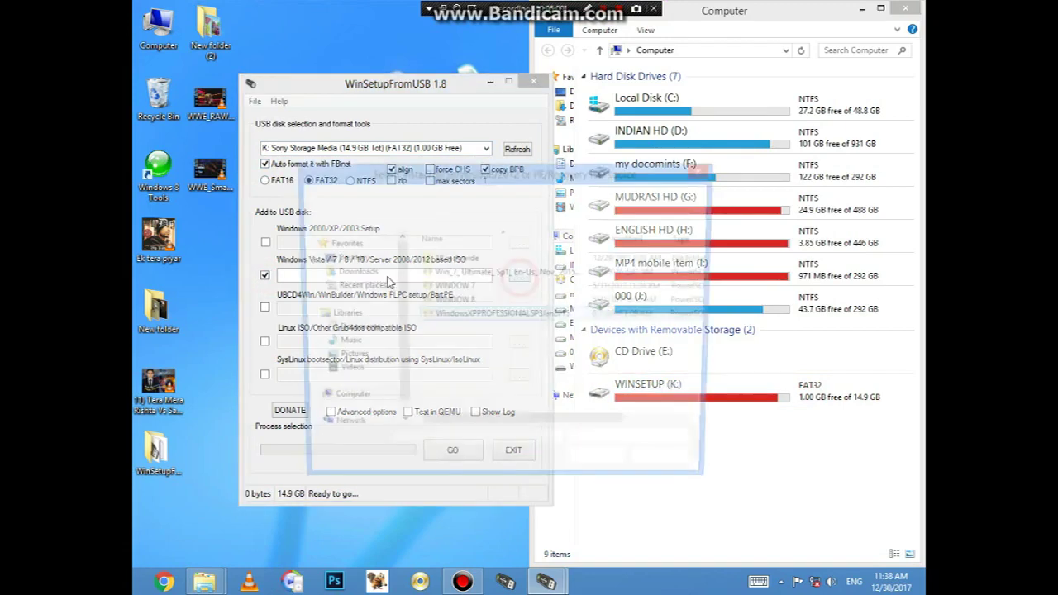
pyautogui.click(453, 274)
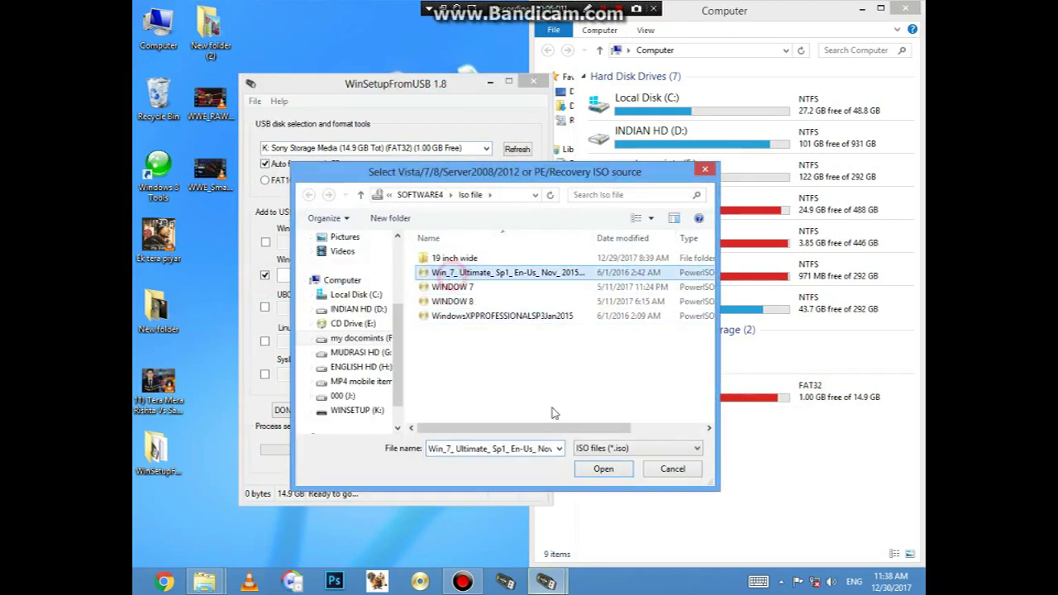
pyautogui.click(610, 471)
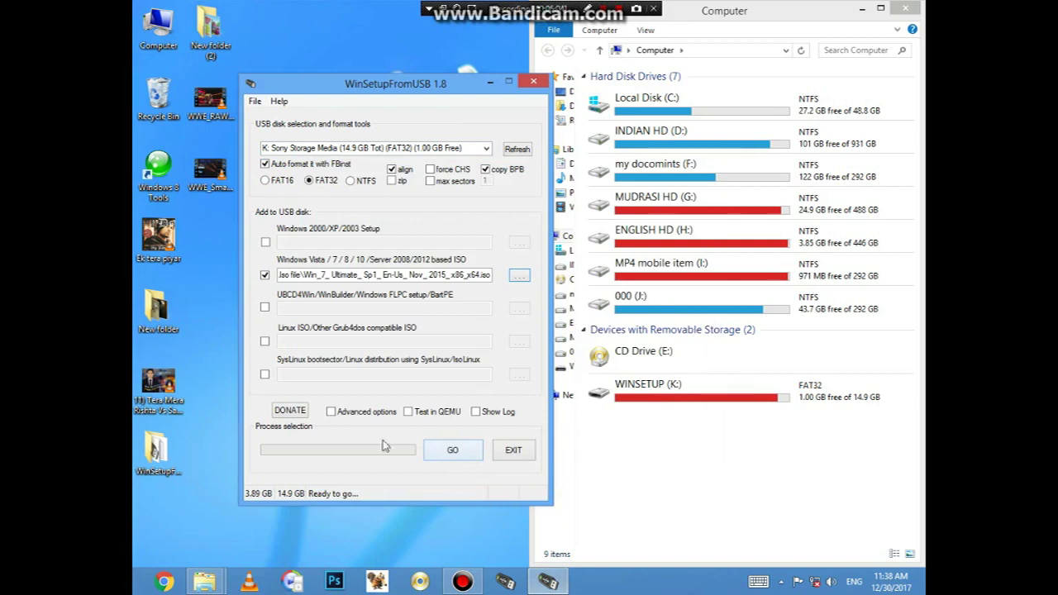
# Start creating the USB drive, agree to erasing and repartitioning disk K:, and shift the WinSetupFromUSB window slightly aside.
pyautogui.click(448, 459)
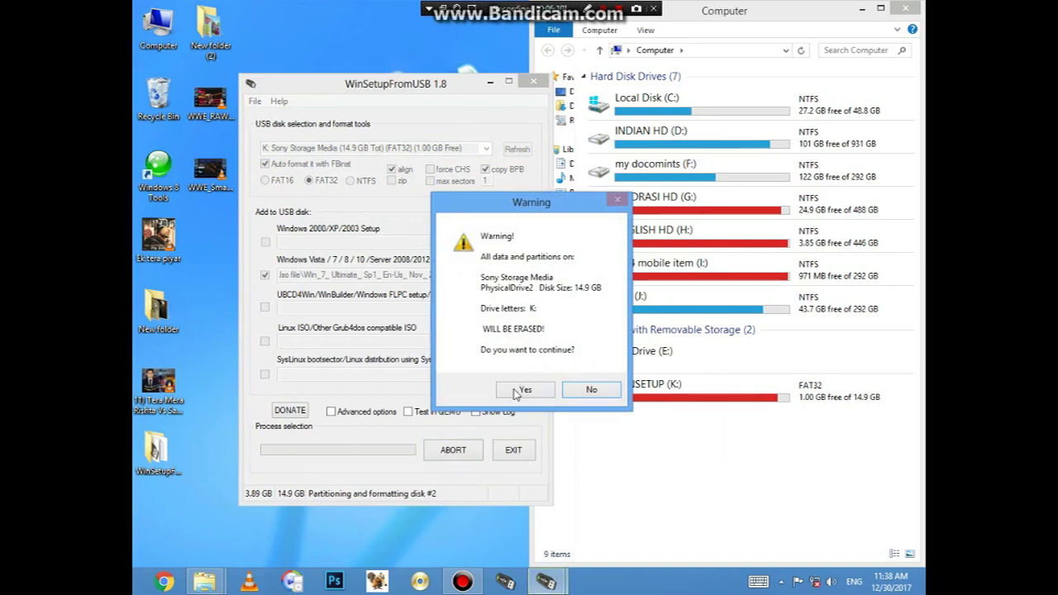
pyautogui.click(514, 400)
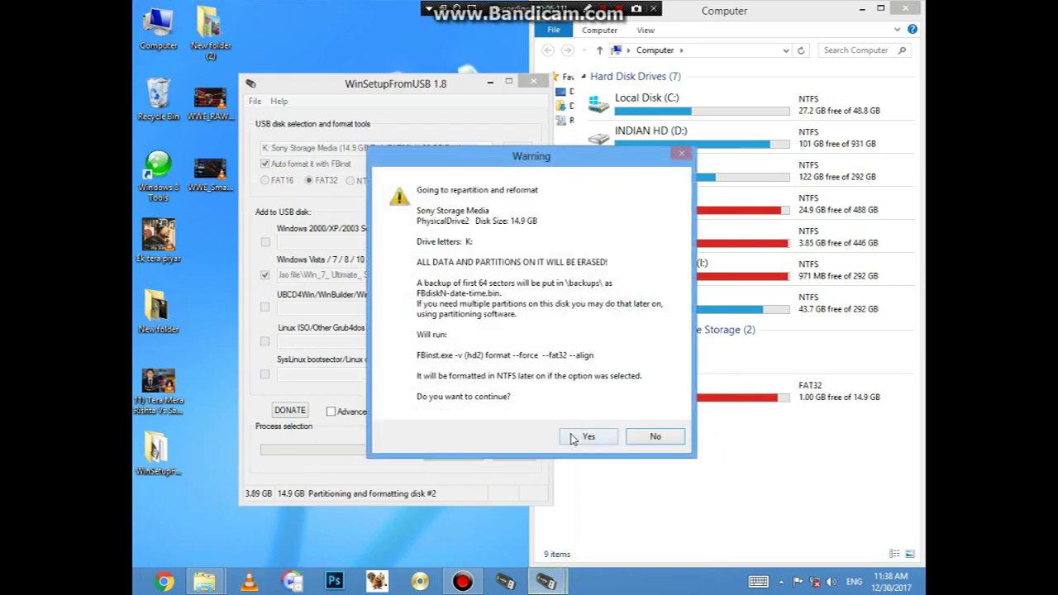
pyautogui.click(575, 437)
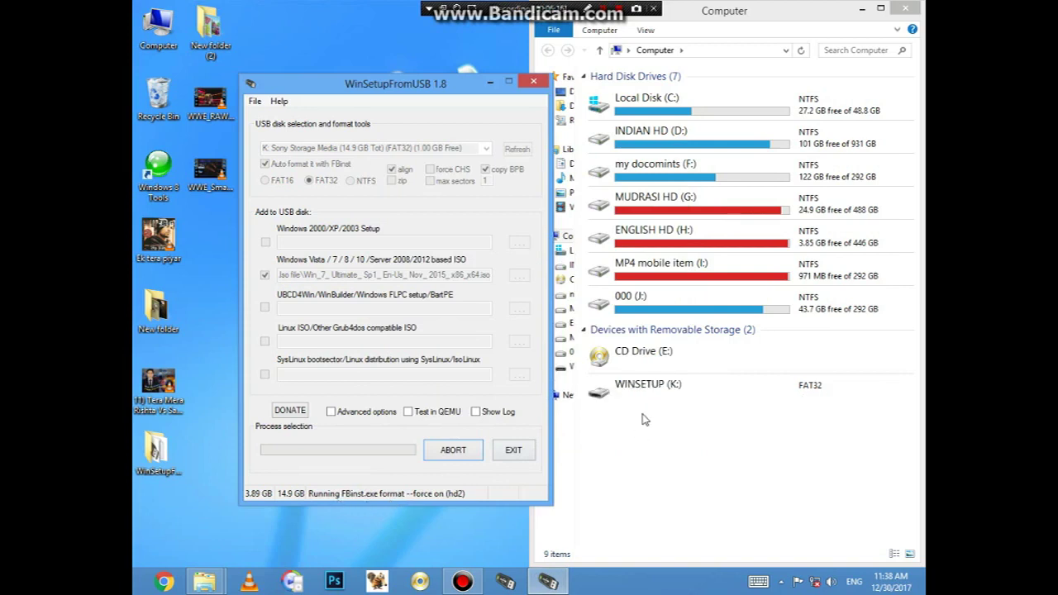
pyautogui.moveTo(313, 80); pyautogui.dragTo(292, 74)
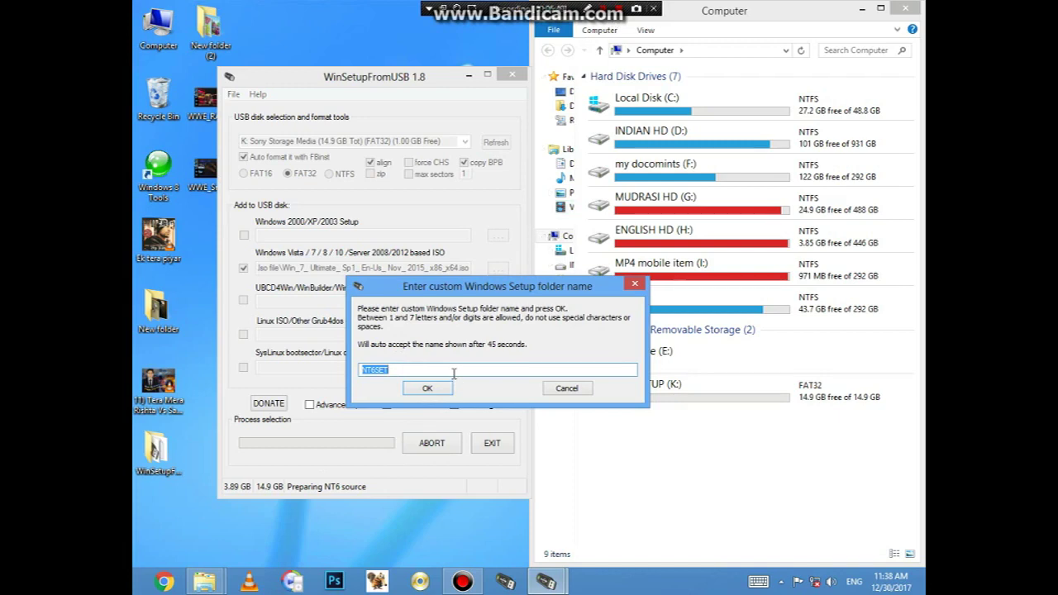
# Set the custom Windows Setup folder name to win7 and the boot menu name to winow7.
pyautogui.write('win7')
pyautogui.click(421, 392)
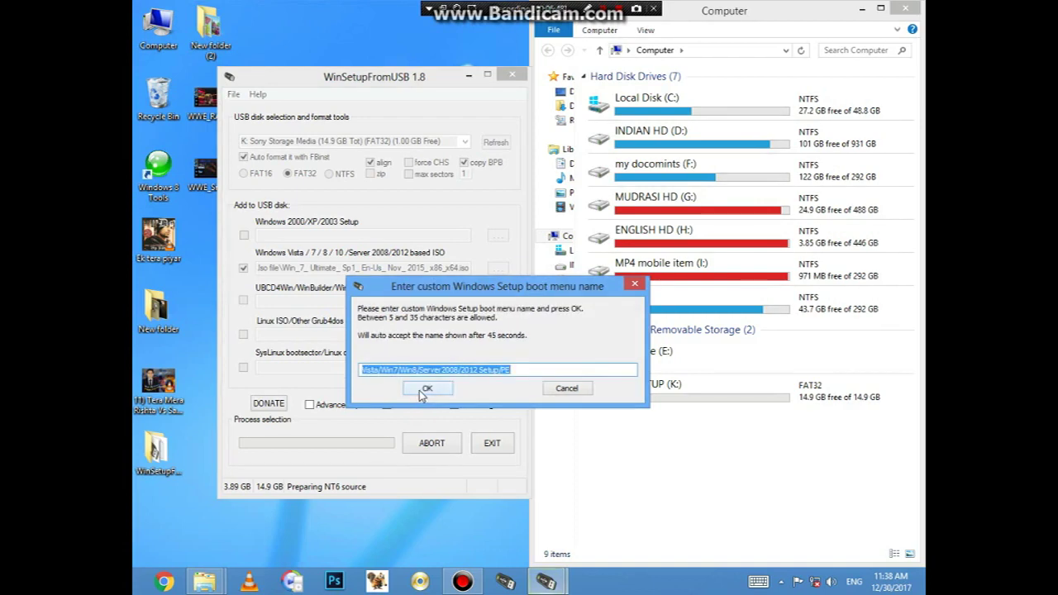
pyautogui.click(420, 392)
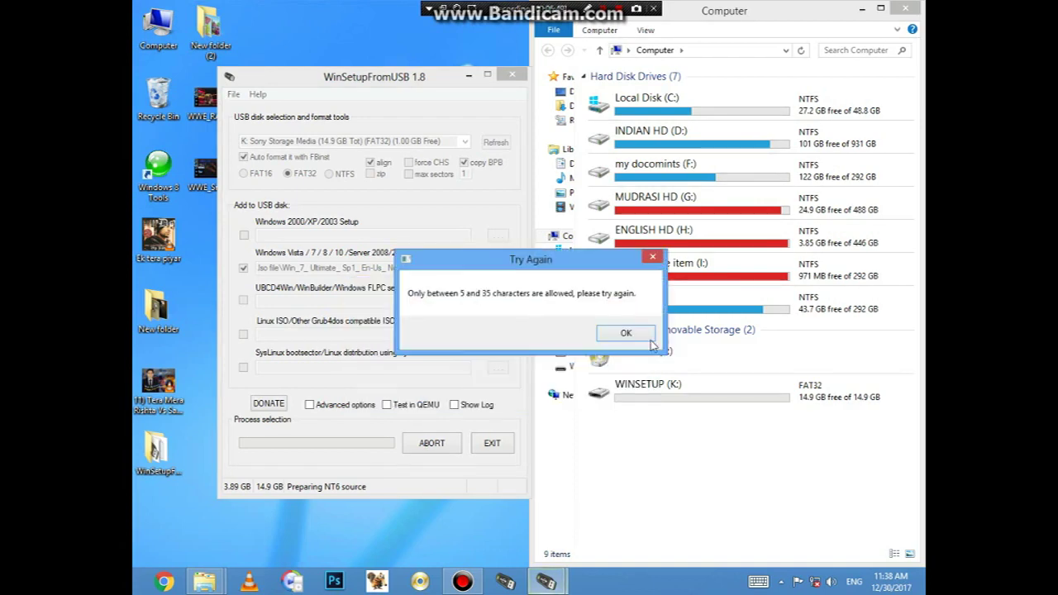
pyautogui.click(633, 333)
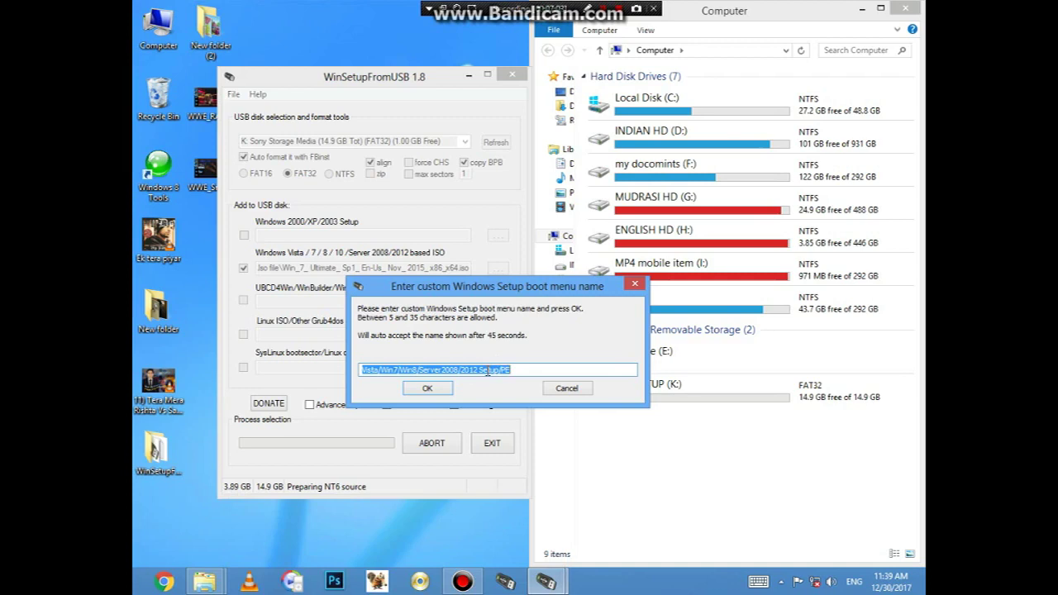
pyautogui.write('win')
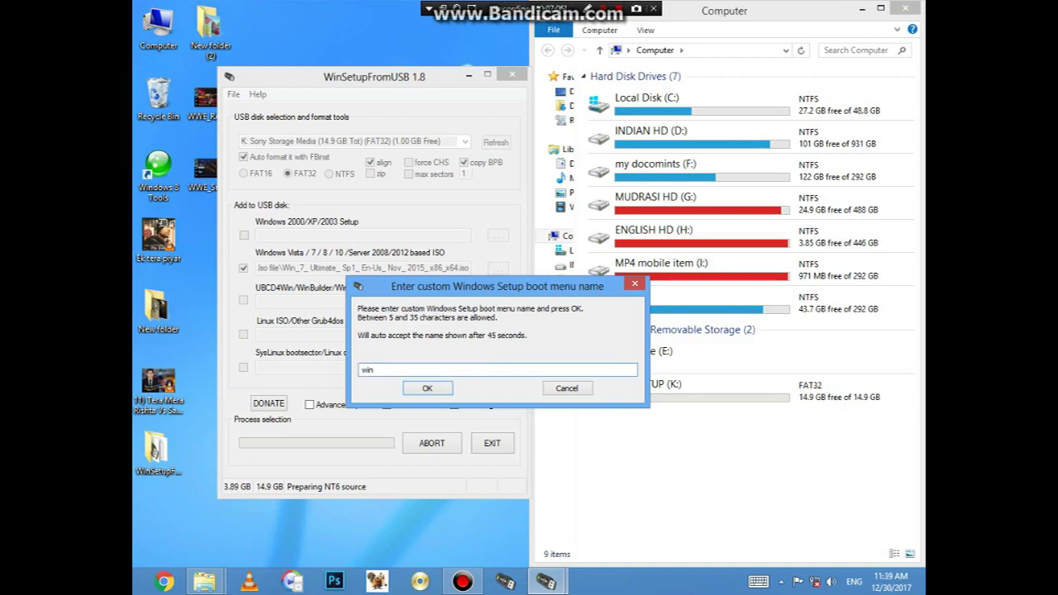
pyautogui.write('ow7')
pyautogui.press('Return')
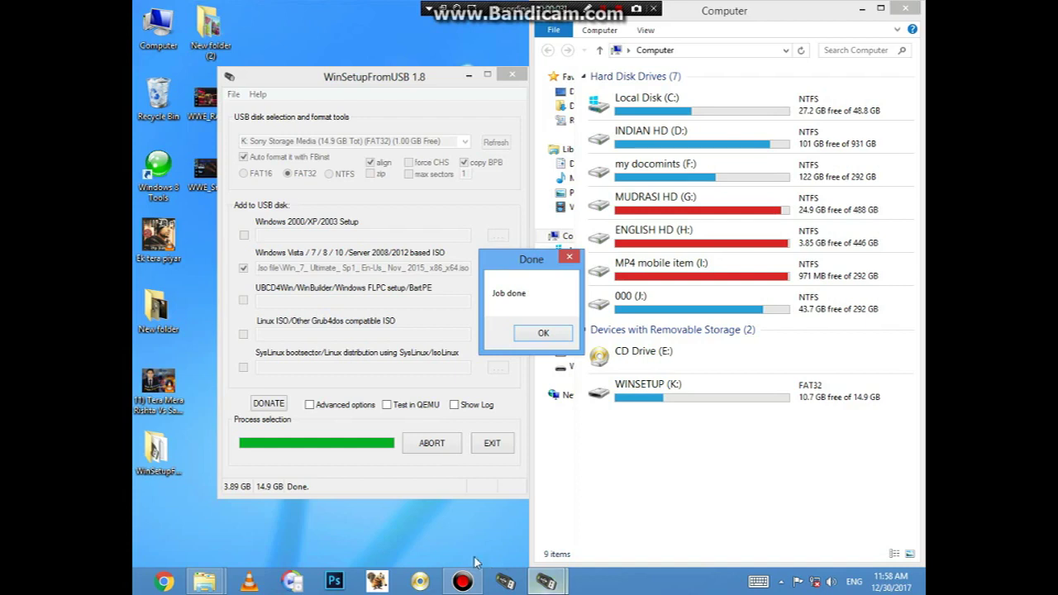
# Bring up the Bandicam recorder window and dismiss the finished-job message in WinSetupFromUSB.
pyautogui.click(463, 582)
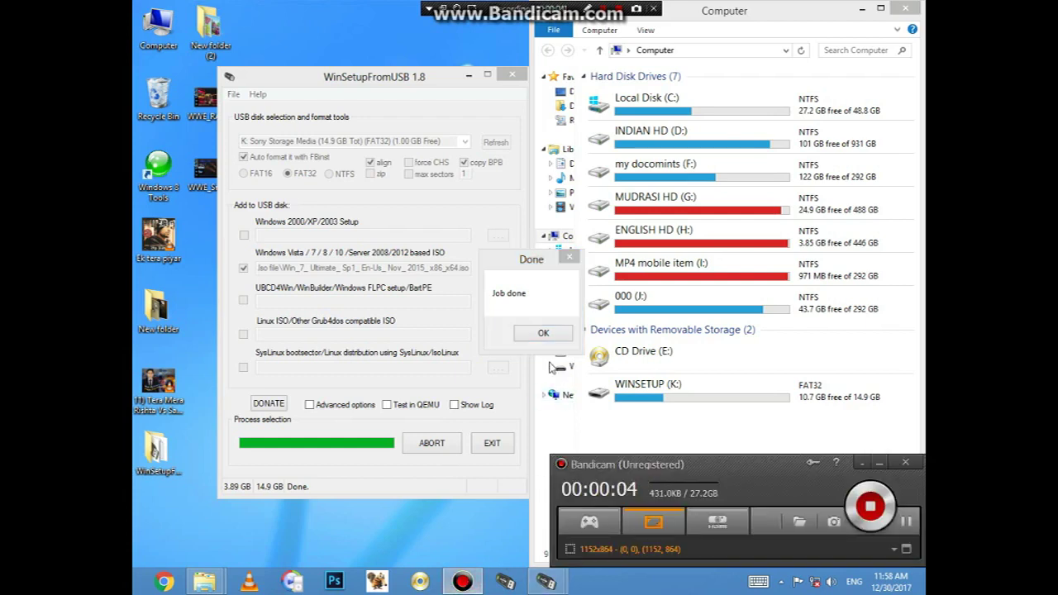
pyautogui.click(506, 272)
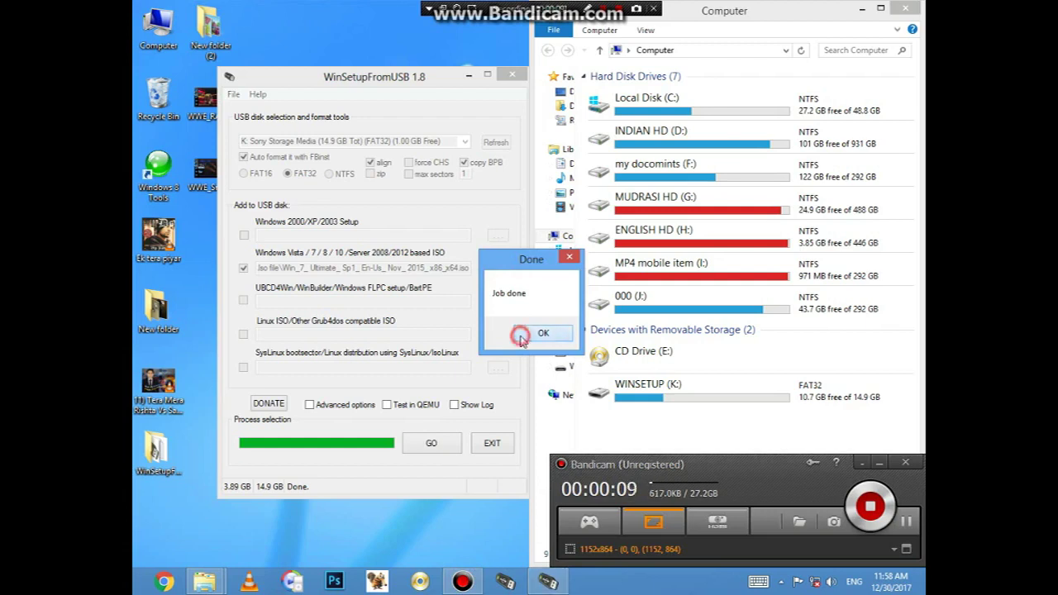
pyautogui.click(521, 336)
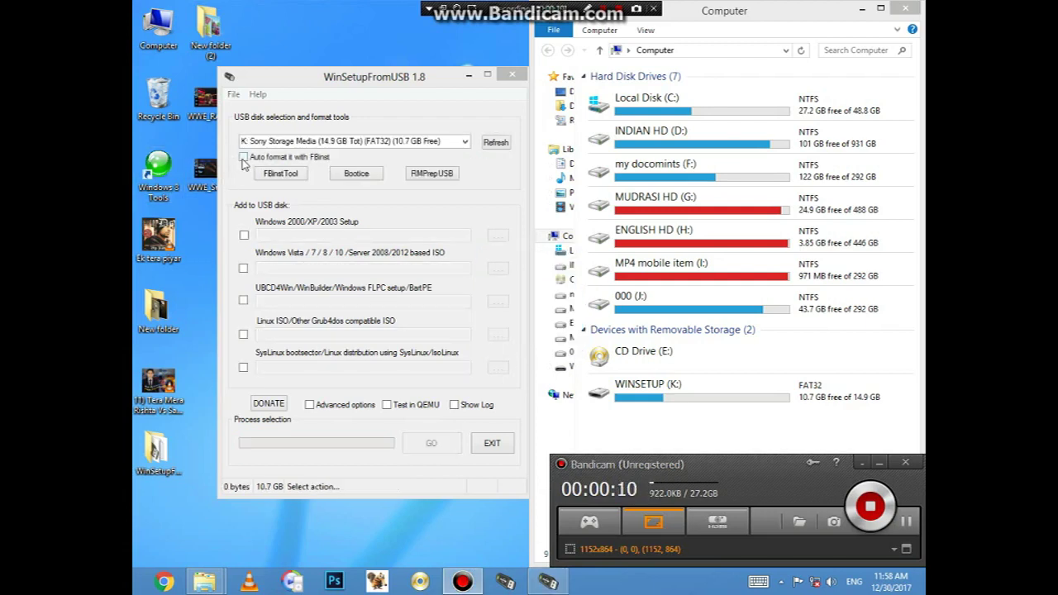
# Add WINDOW 8.iso from the Iso file folder as the Windows Vista/7/8/10 source and accept splitting the file for FAT32.
pyautogui.click(244, 157)
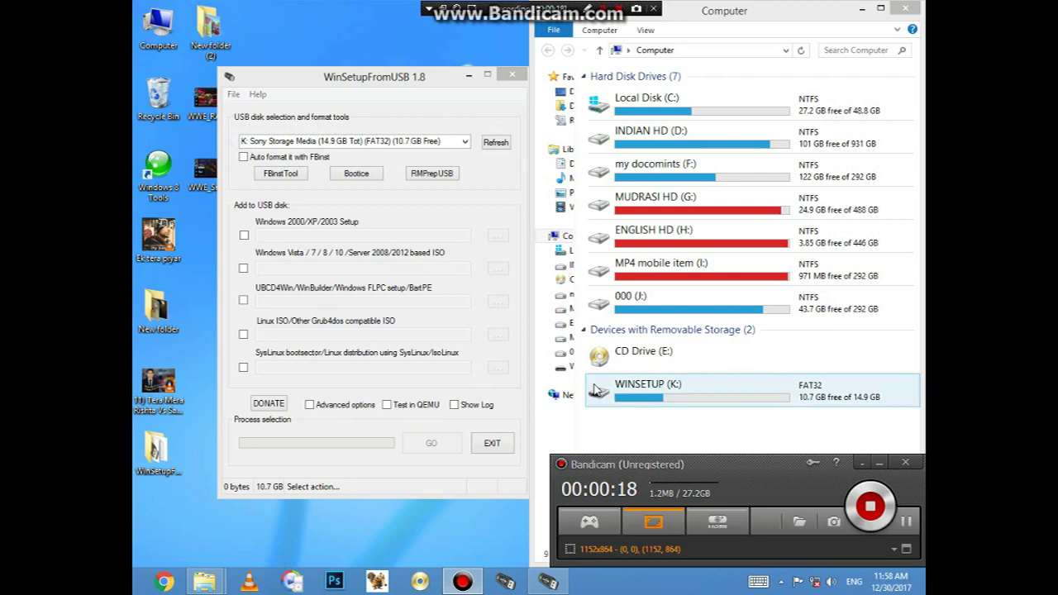
pyautogui.click(244, 269)
pyautogui.click(244, 270)
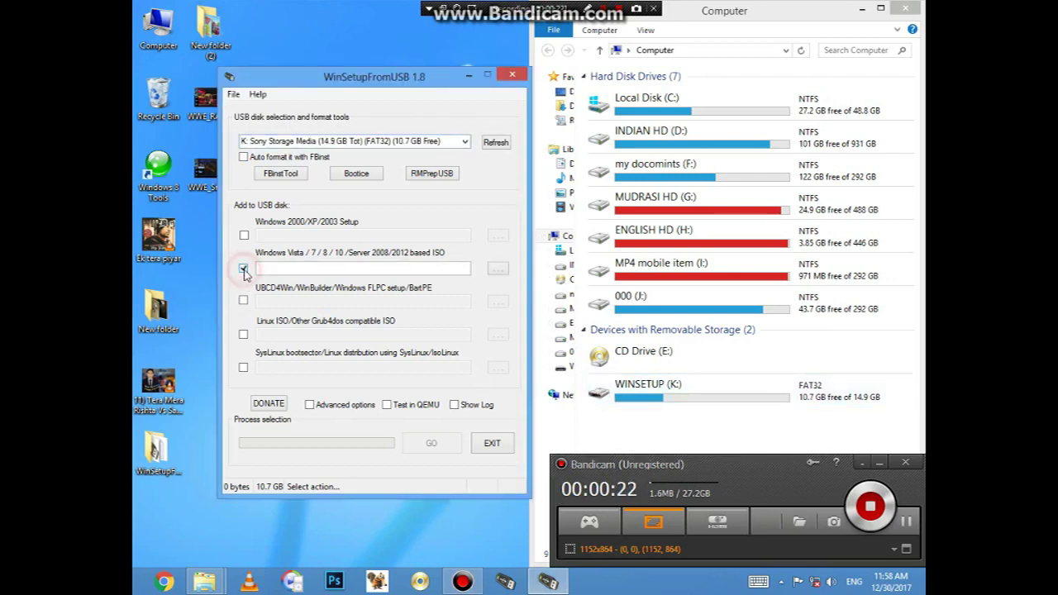
pyautogui.click(489, 272)
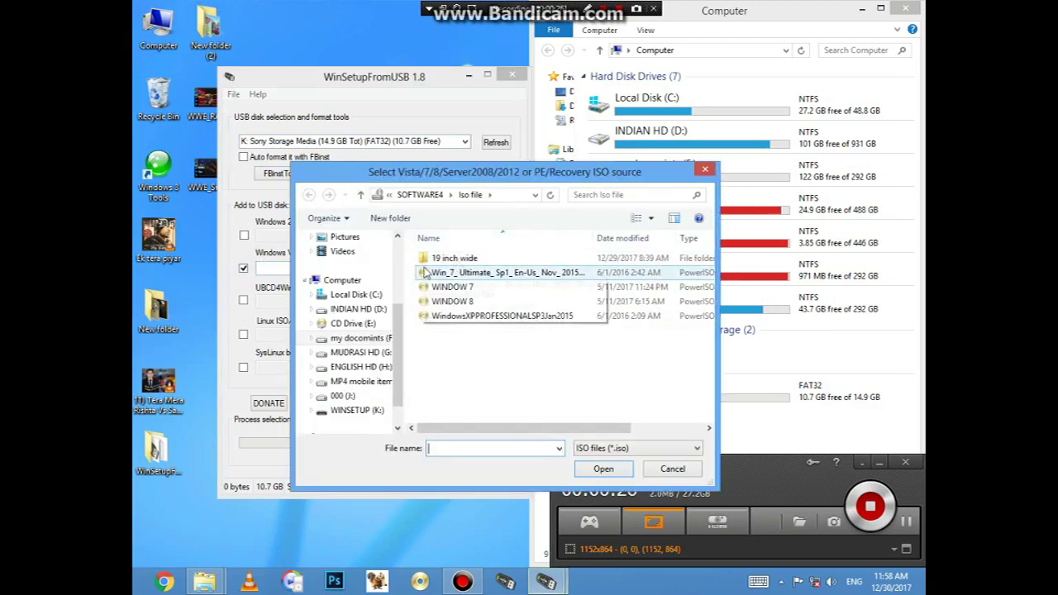
pyautogui.click(468, 302)
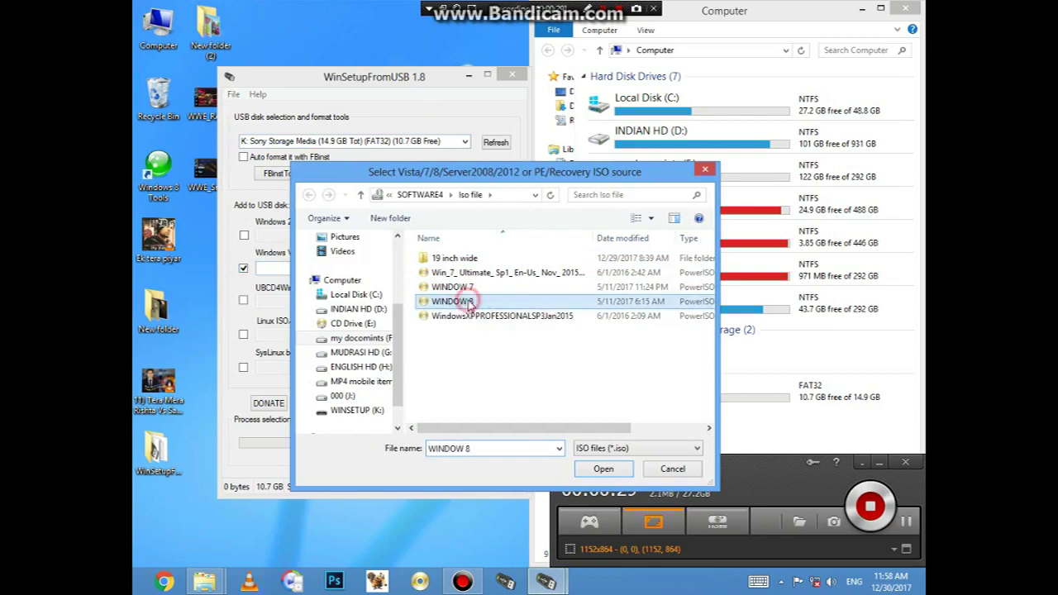
pyautogui.click(602, 469)
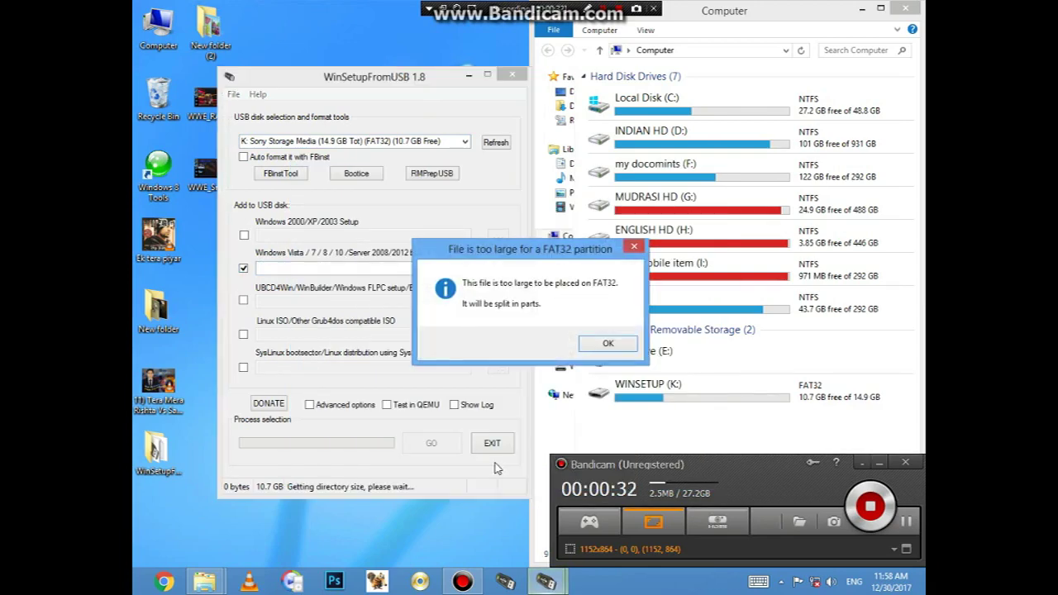
pyautogui.click(611, 343)
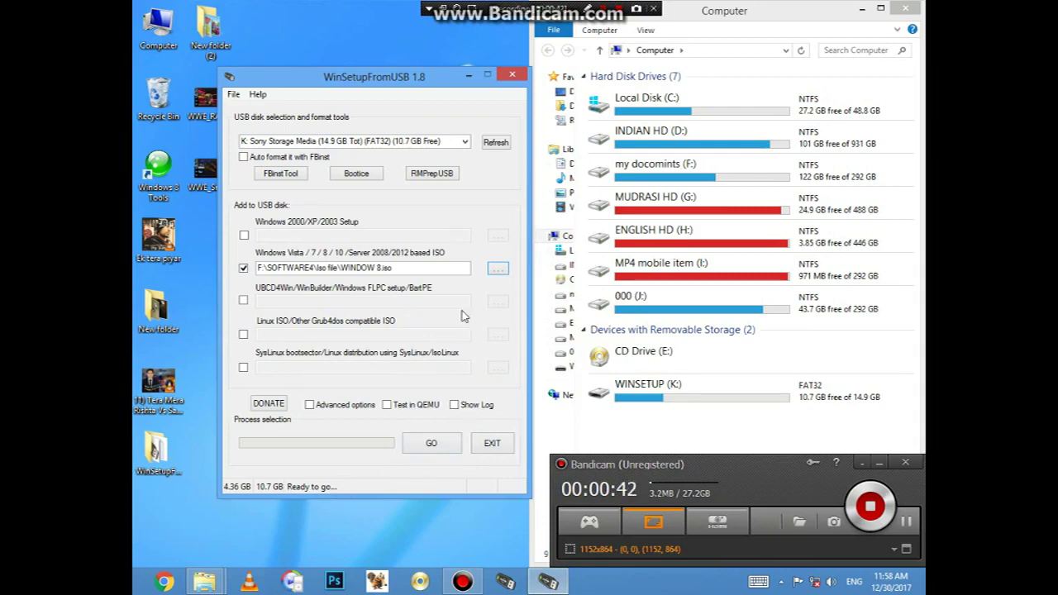
# Shift the WinSetupFromUSB window slightly aside, write the Windows 8 setup to disk K:, and dismiss the finished-job message.
pyautogui.moveTo(380, 71); pyautogui.dragTo(346, 65)
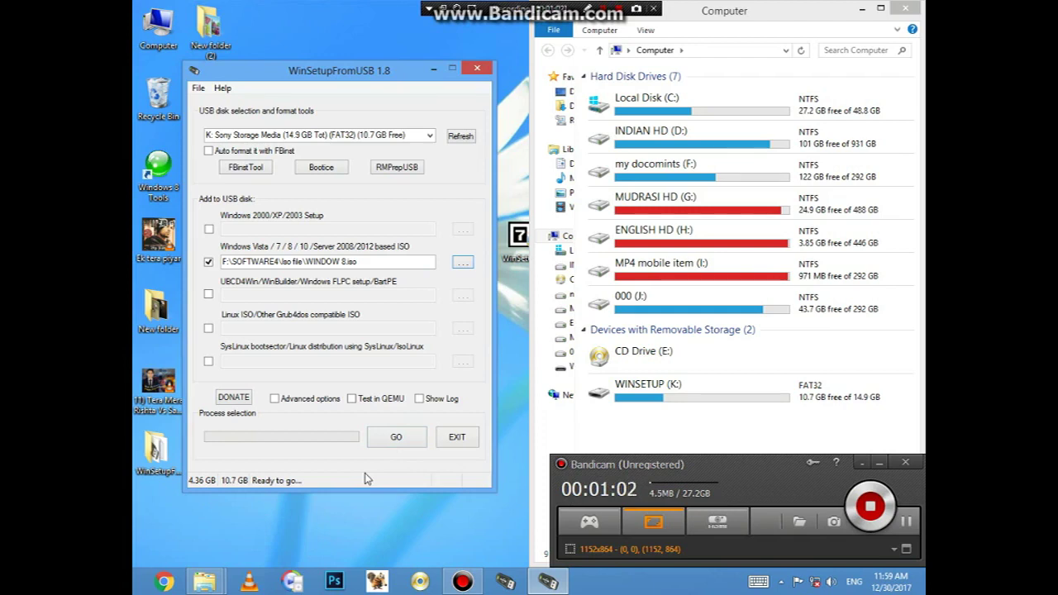
pyautogui.click(395, 438)
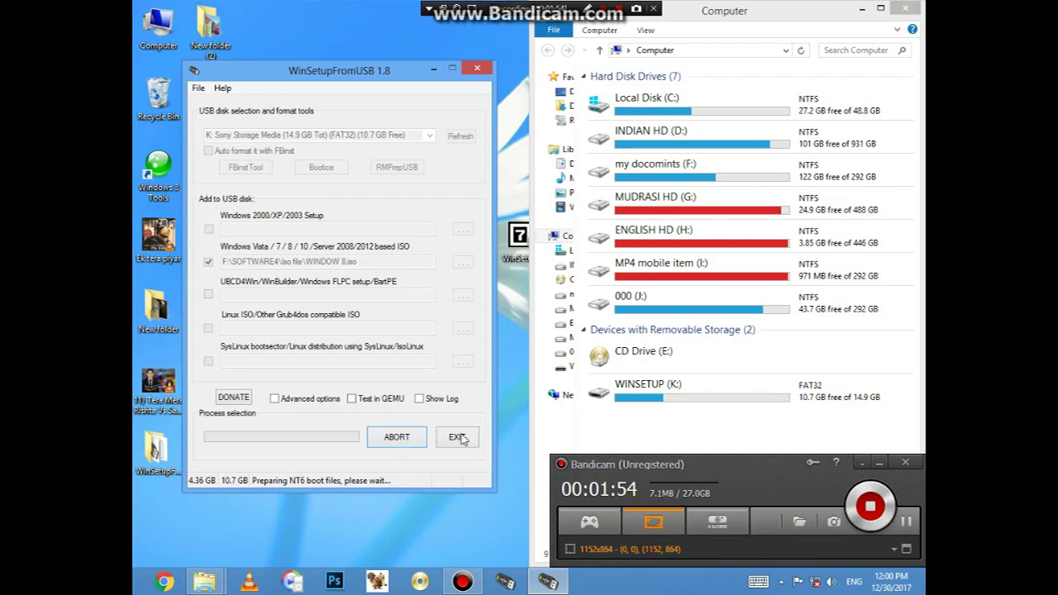
pyautogui.click(624, 440)
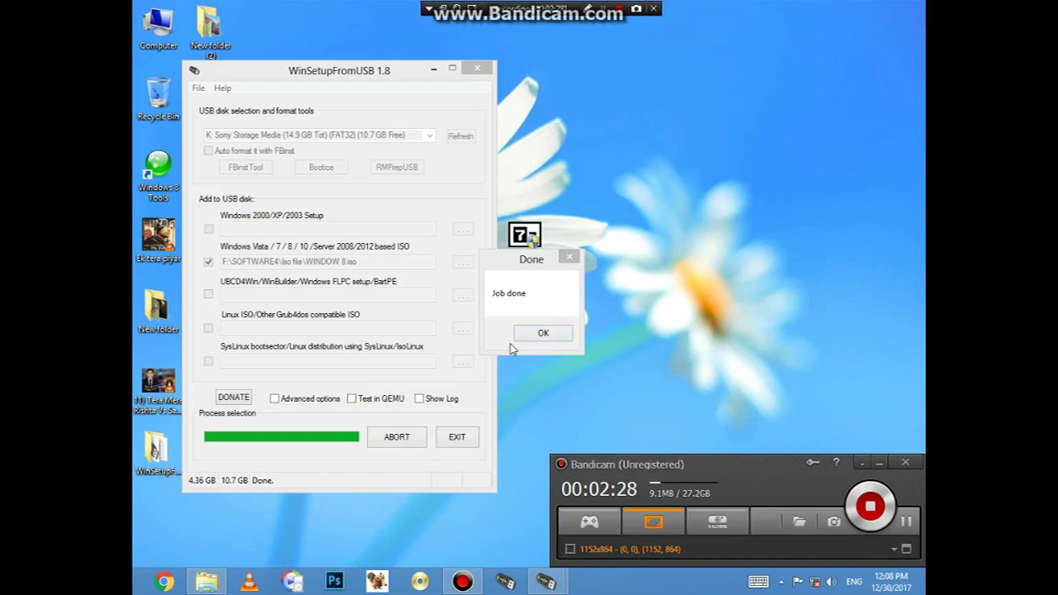
pyautogui.click(551, 336)
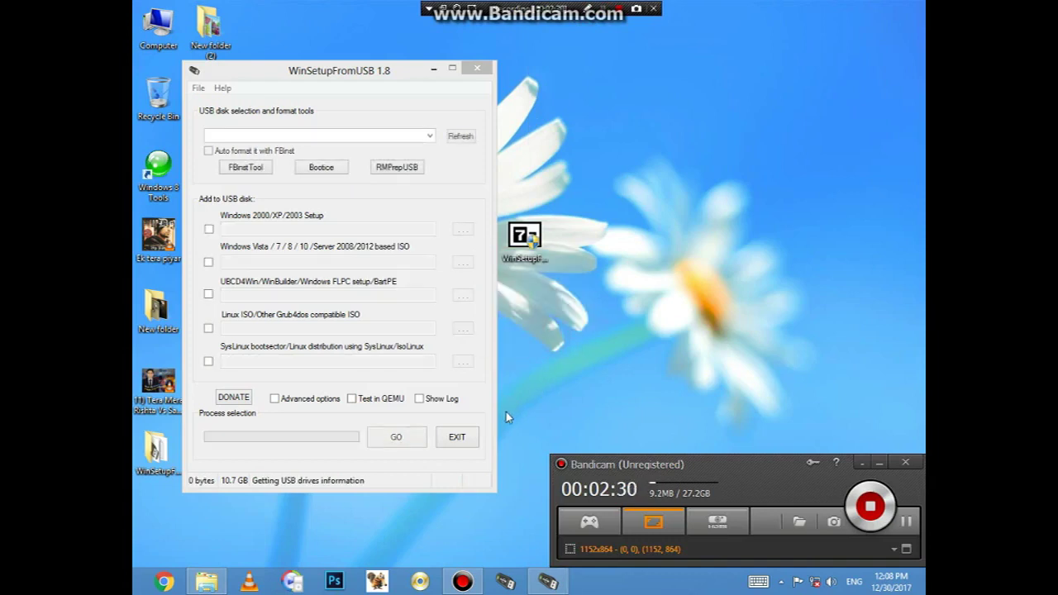
# Close WinSetupFromUSB and open a Computer window docked to the right half of the desktop.
pyautogui.click(456, 445)
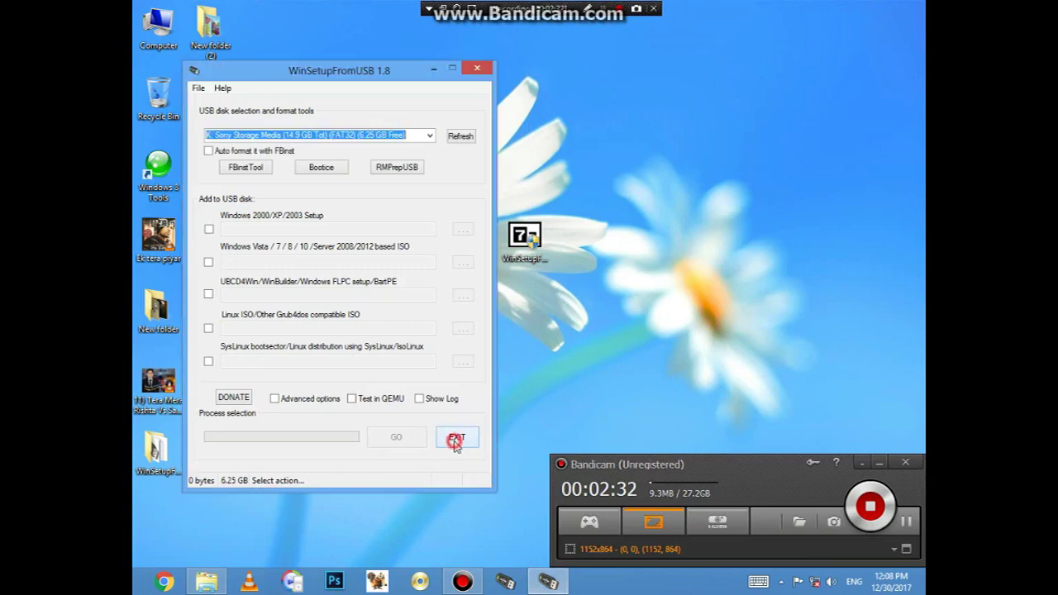
pyautogui.press('super+e')
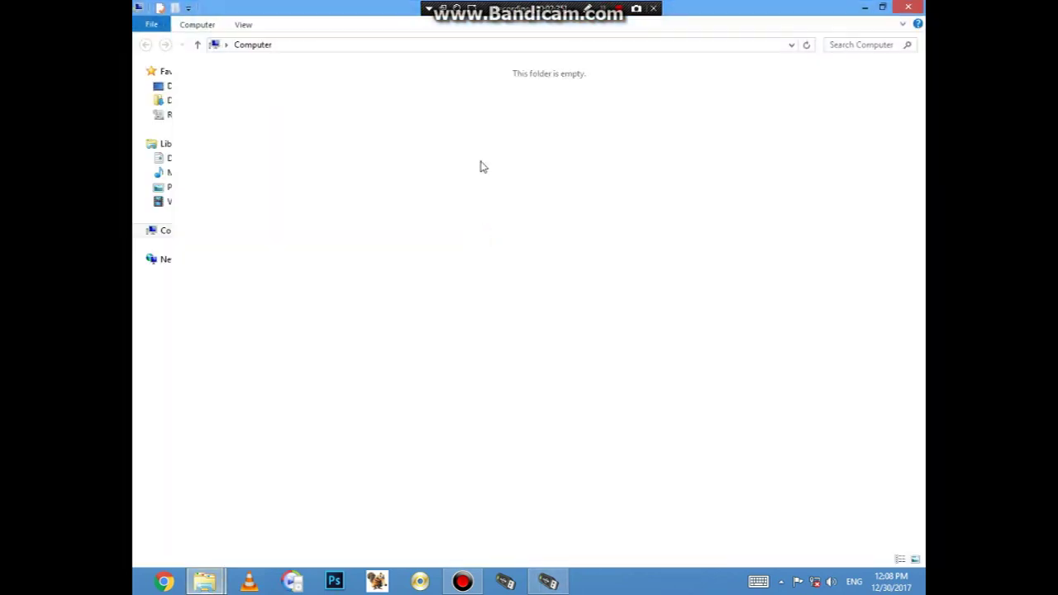
pyautogui.doubleClick(400, 10)
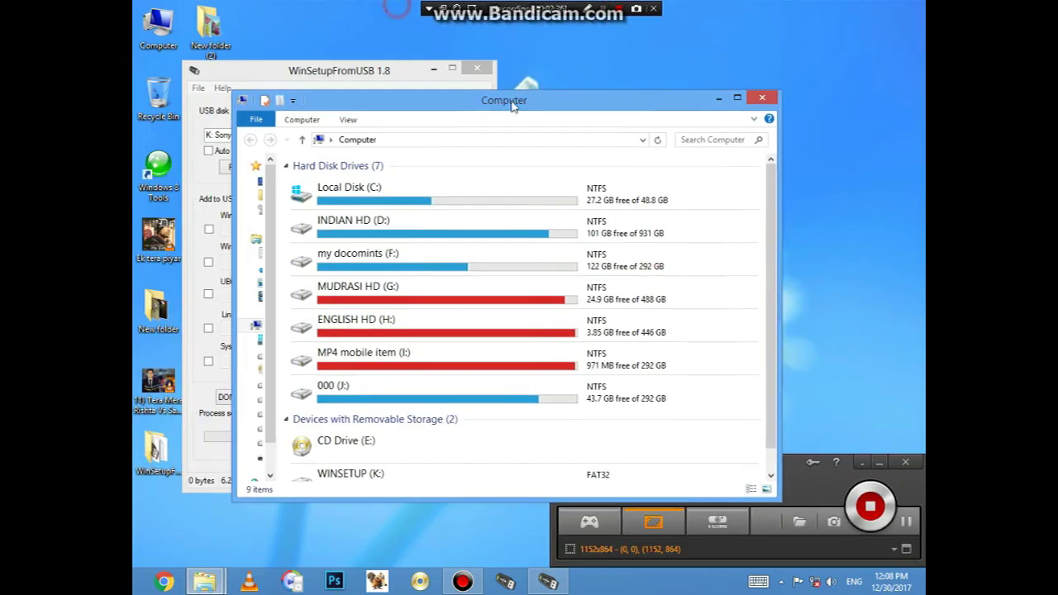
pyautogui.click(477, 67)
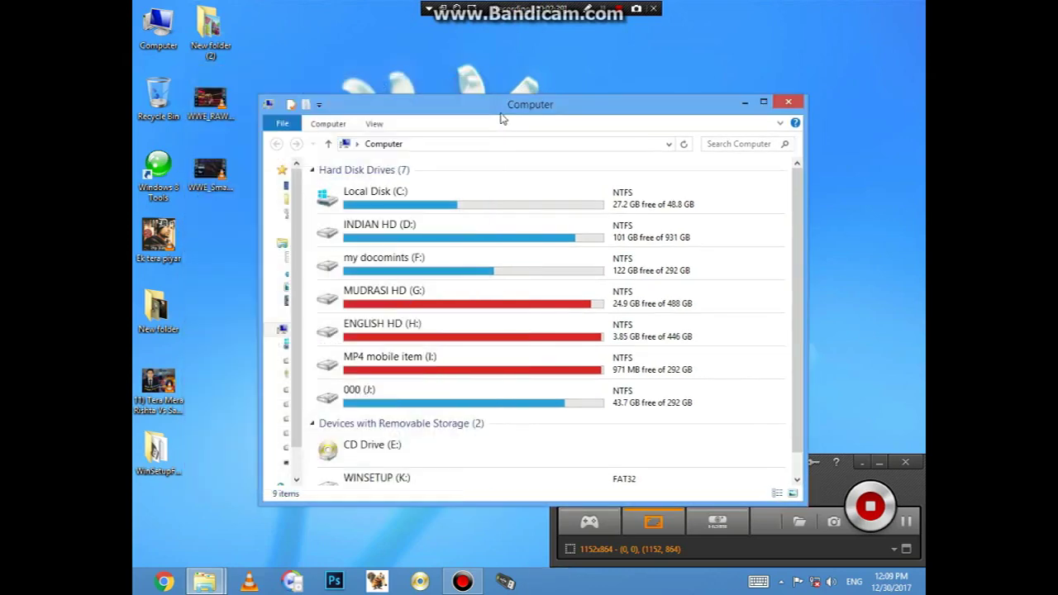
pyautogui.moveTo(508, 107); pyautogui.dragTo(924, 165)
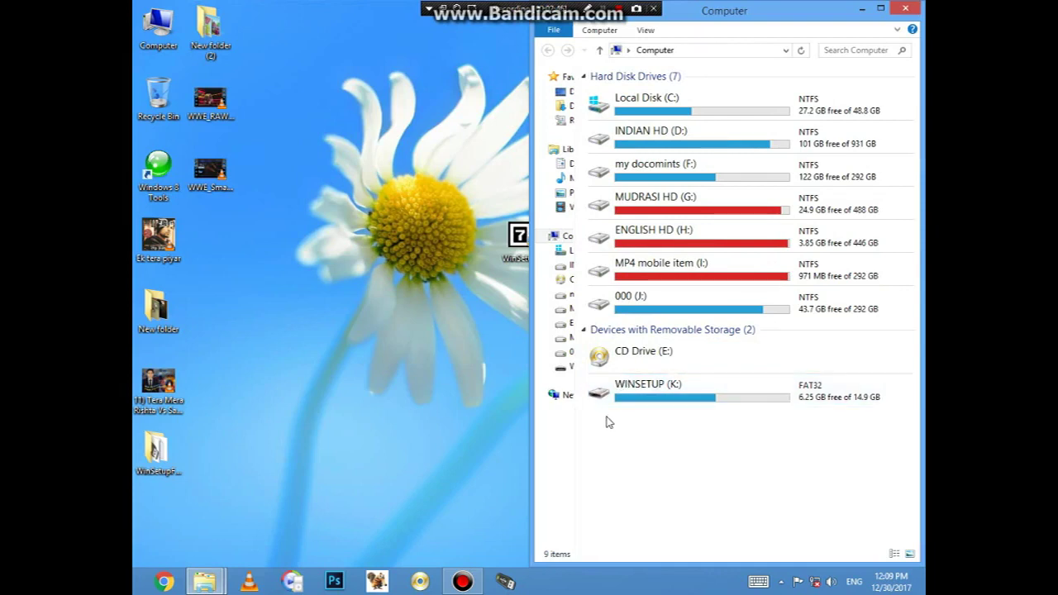
# Refresh the desktop and open another Computer window docked to the same half of the desktop.
pyautogui.rightClick(490, 314)
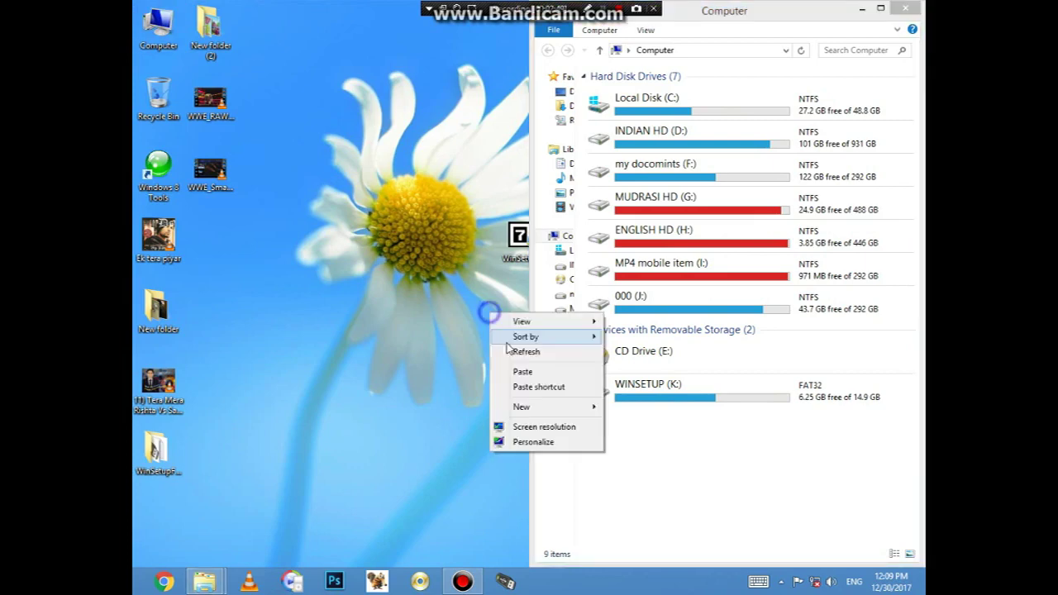
pyautogui.click(507, 351)
pyautogui.doubleClick(158, 26)
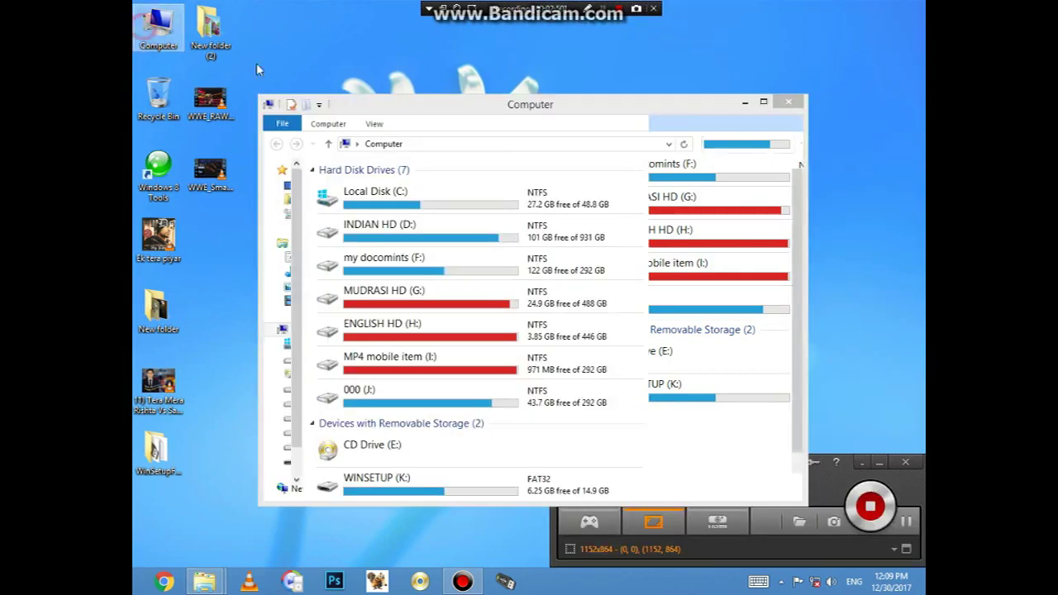
pyautogui.click(591, 113)
pyautogui.press('super+Right')
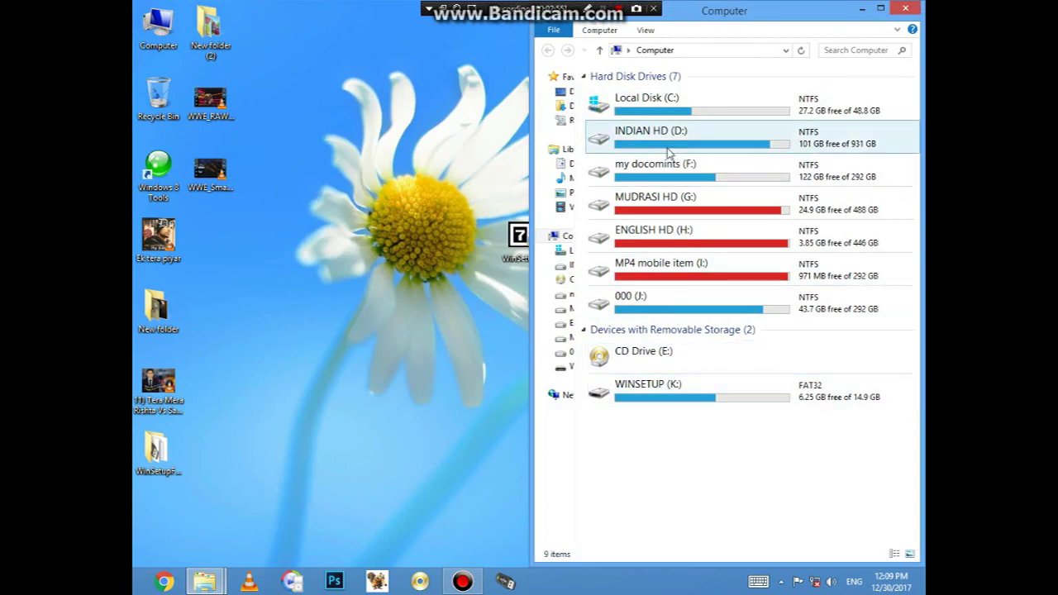
# Open the SOFTWARE4 folder on the my docomints (F:) drive.
pyautogui.click(657, 180)
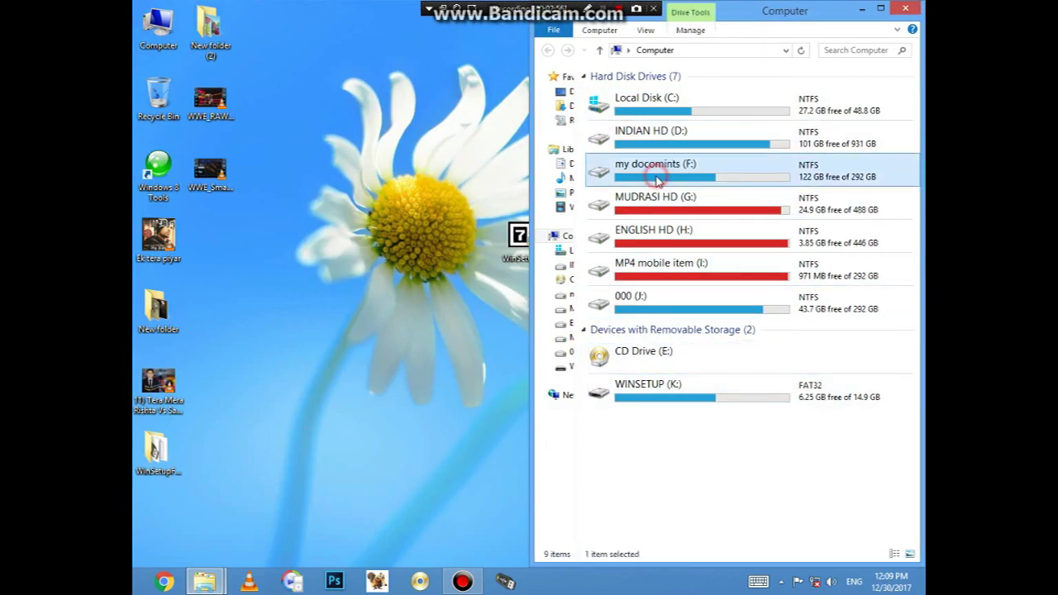
pyautogui.doubleClick(657, 180)
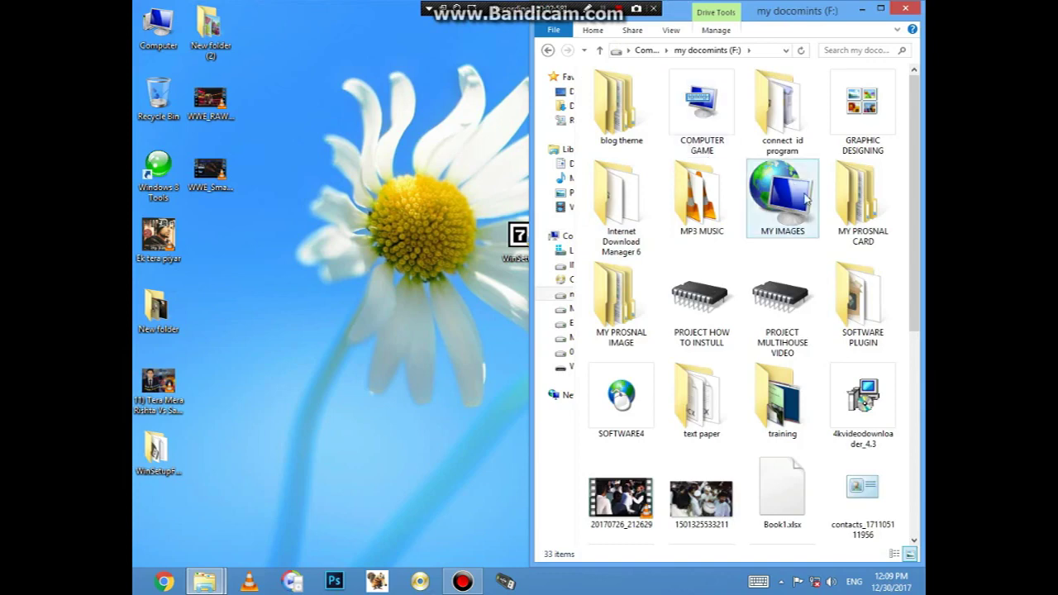
pyautogui.scroll(-5, 746, 243)
pyautogui.scroll(5, 747, 243)
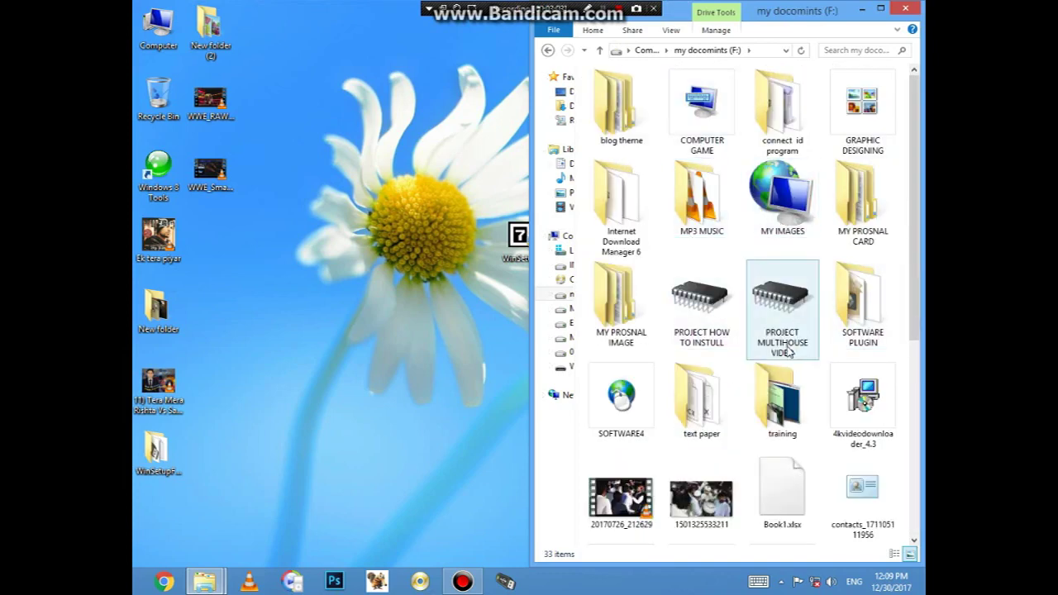
pyautogui.doubleClick(641, 377)
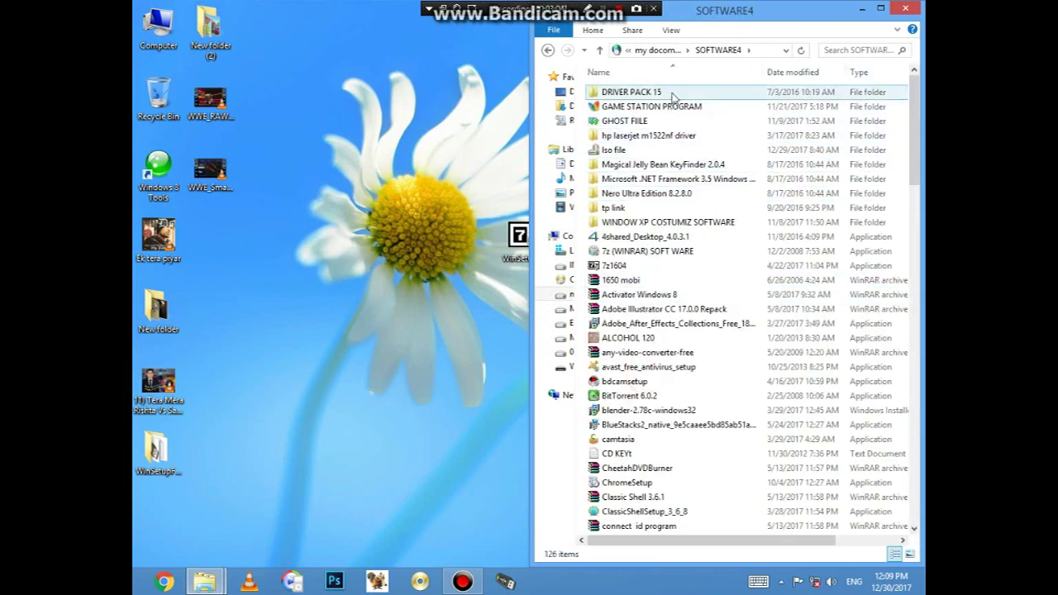
# Look inside the DRIVER PACK 15 folder and copy the whole folder to the root of the WINSETUP (K:) drive.
pyautogui.doubleClick(643, 93)
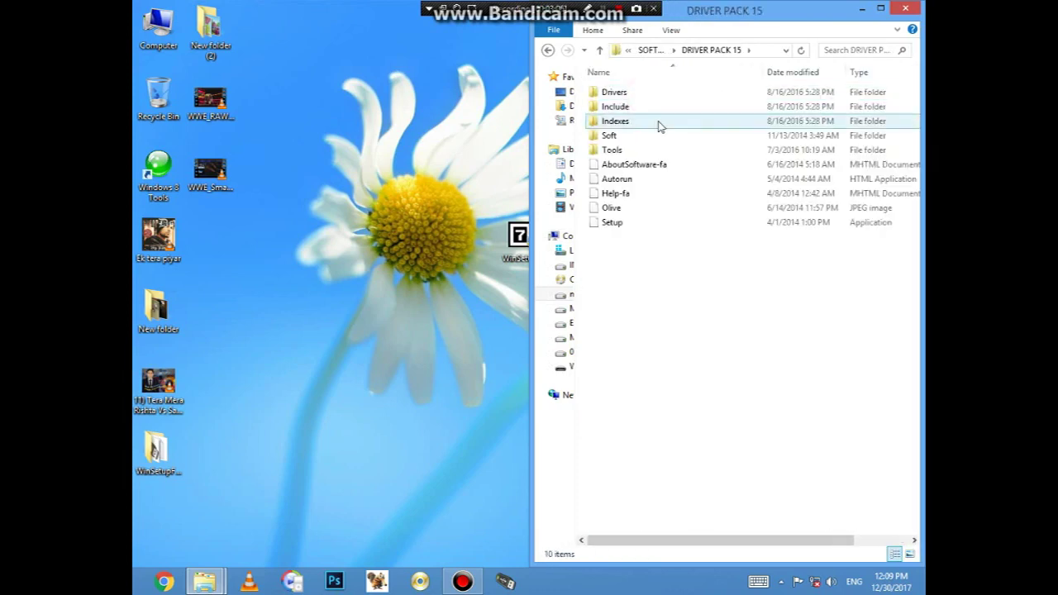
pyautogui.click(547, 50)
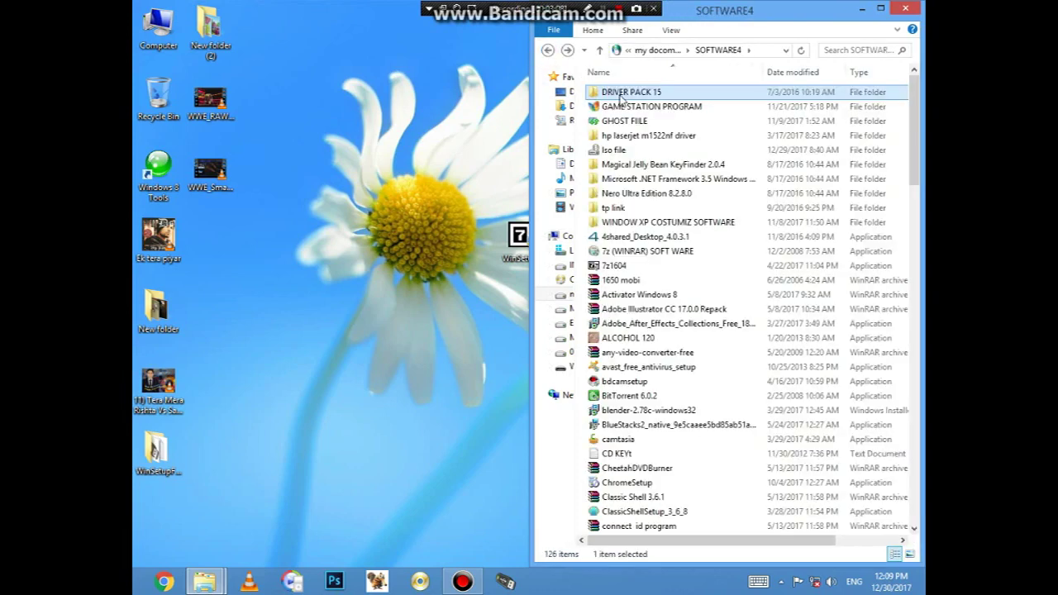
pyautogui.rightClick(622, 95)
pyautogui.click(701, 325)
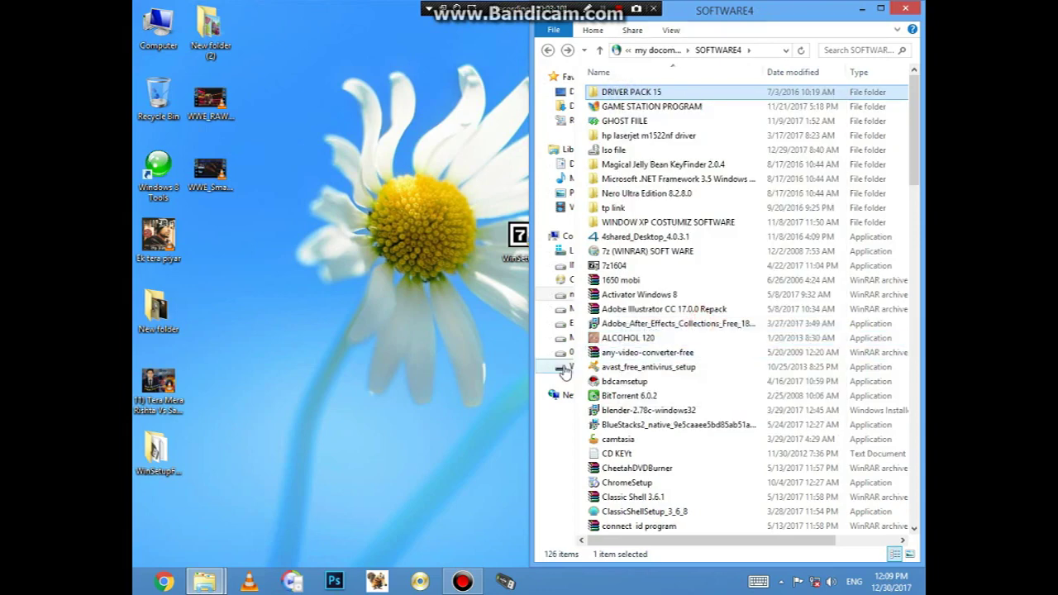
pyautogui.click(565, 368)
pyautogui.rightClick(811, 276)
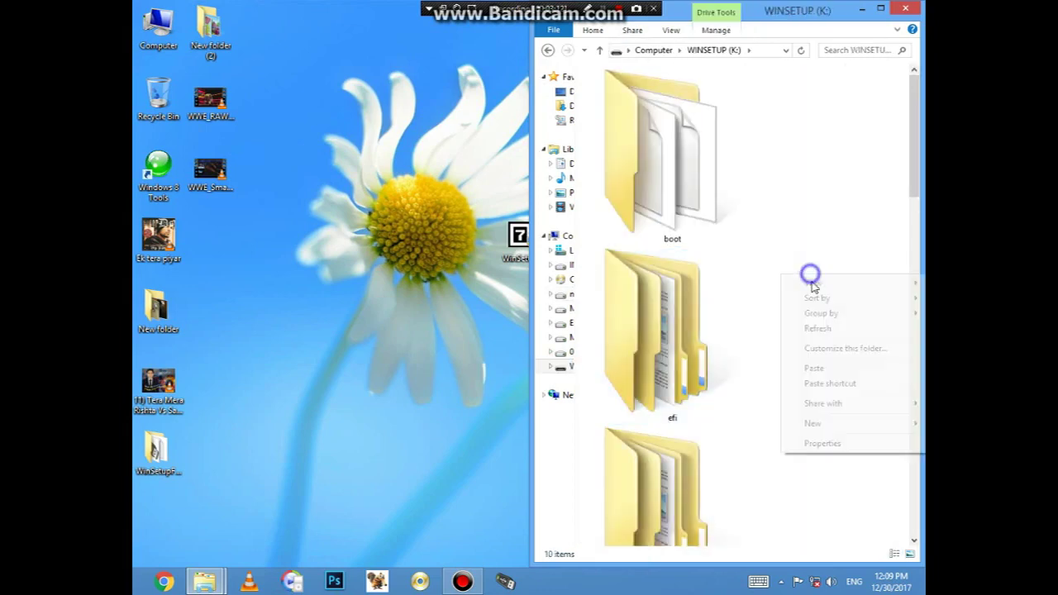
pyautogui.click(815, 368)
# Move the WINSETUP (K:) window off the copy progress, close it, and collapse the copy details.
pyautogui.moveTo(803, 19); pyautogui.dragTo(640, 151)
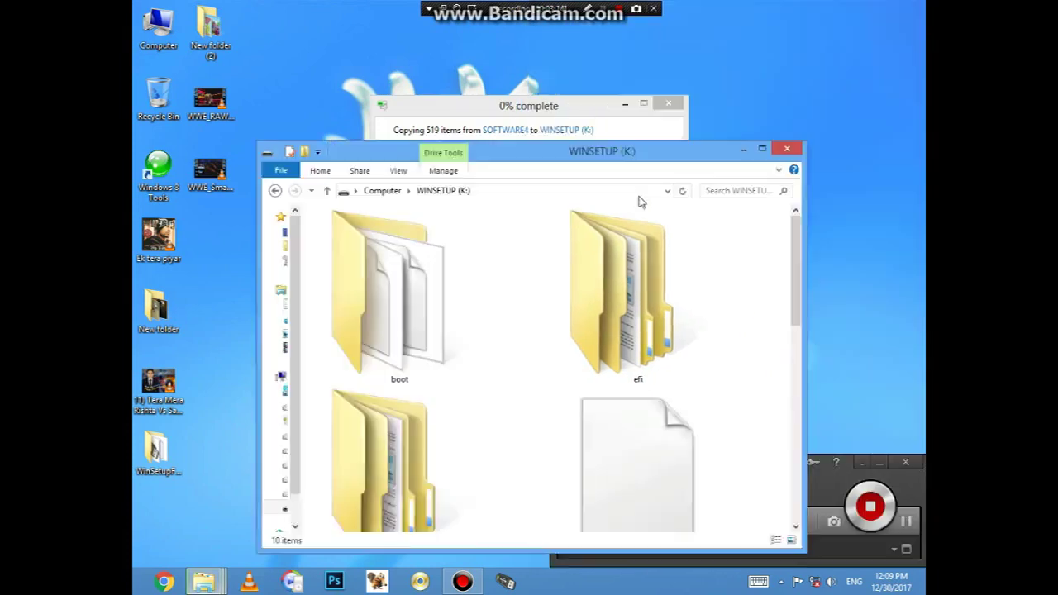
pyautogui.moveTo(641, 201); pyautogui.dragTo(488, 313)
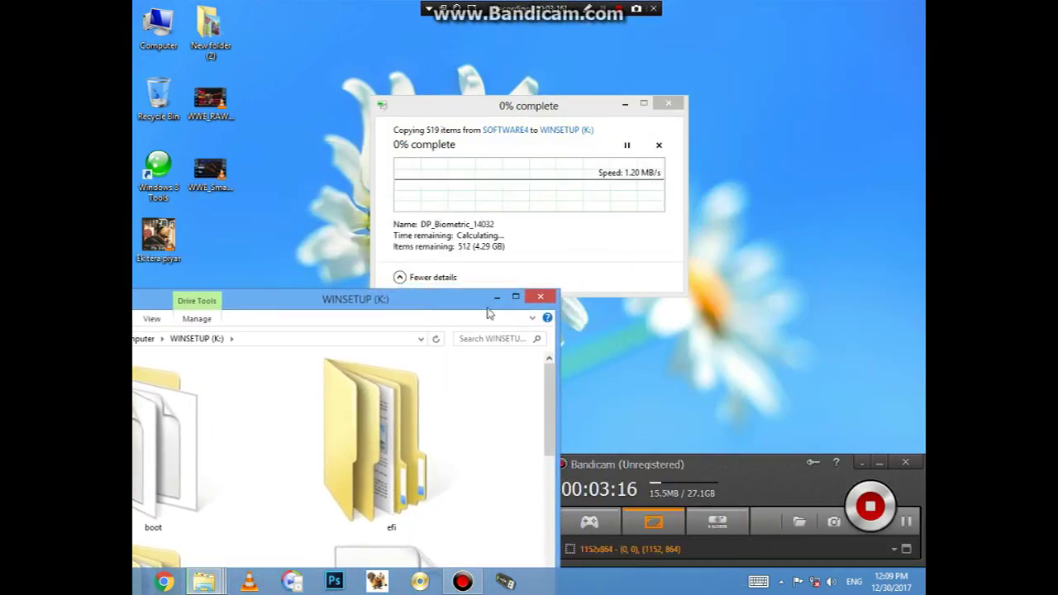
pyautogui.click(542, 296)
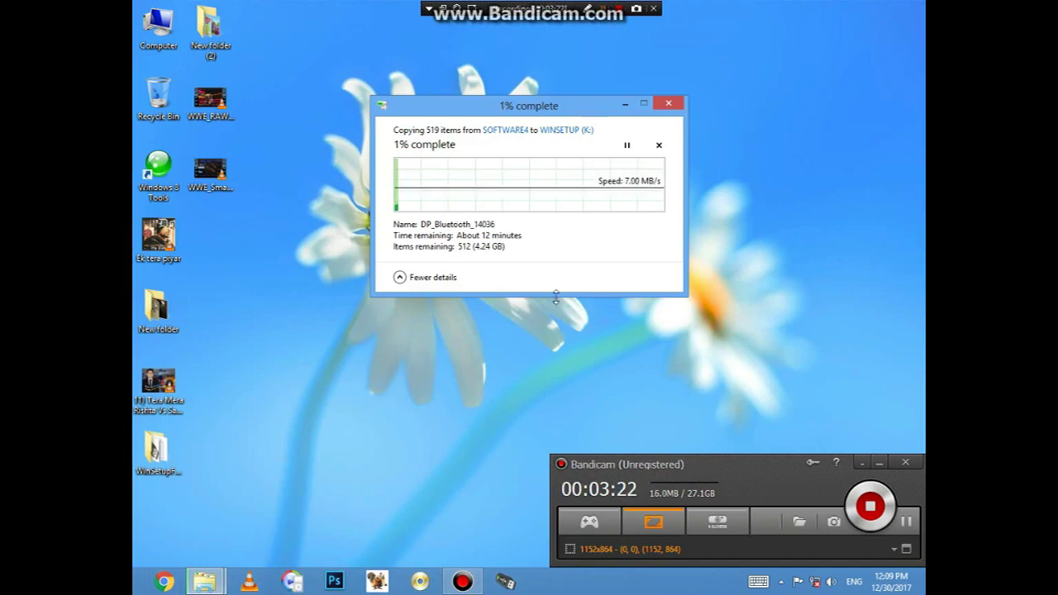
pyautogui.click(434, 279)
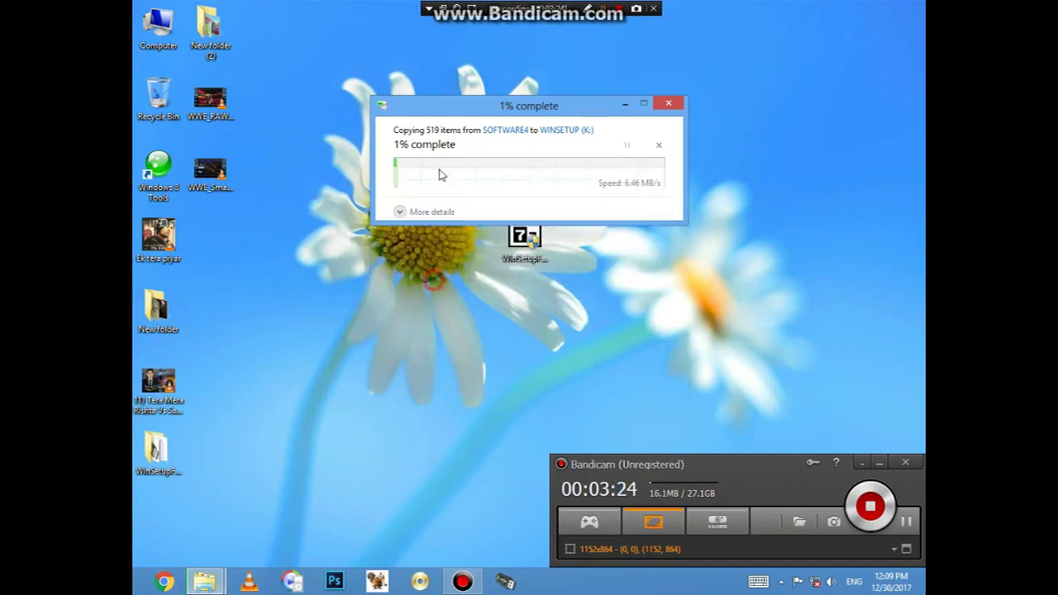
# Refresh the desktop while the driver pack is copying.
pyautogui.click(603, 10)
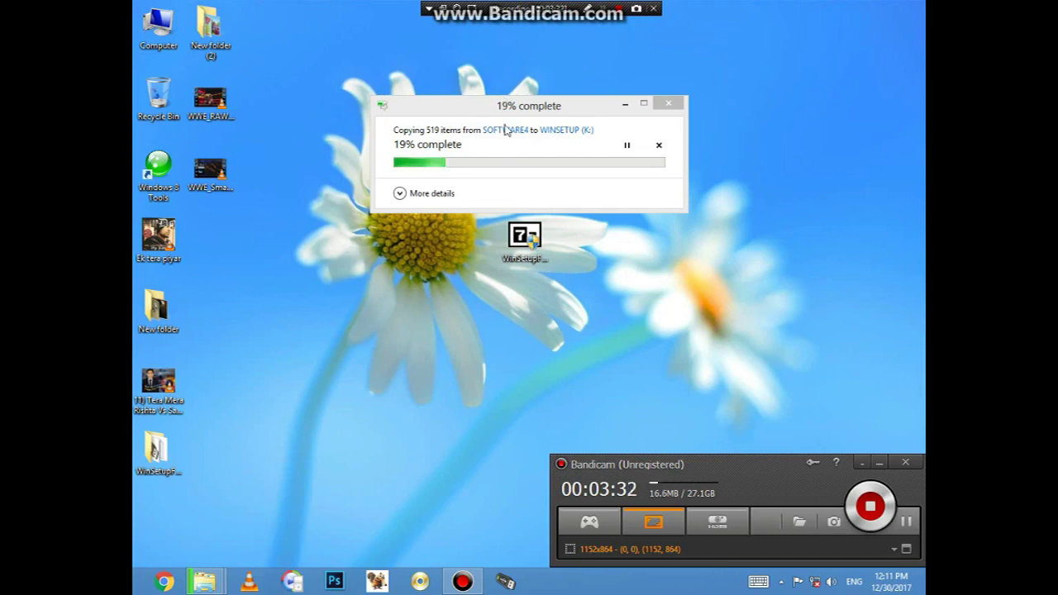
pyautogui.rightClick(752, 201)
pyautogui.click(772, 240)
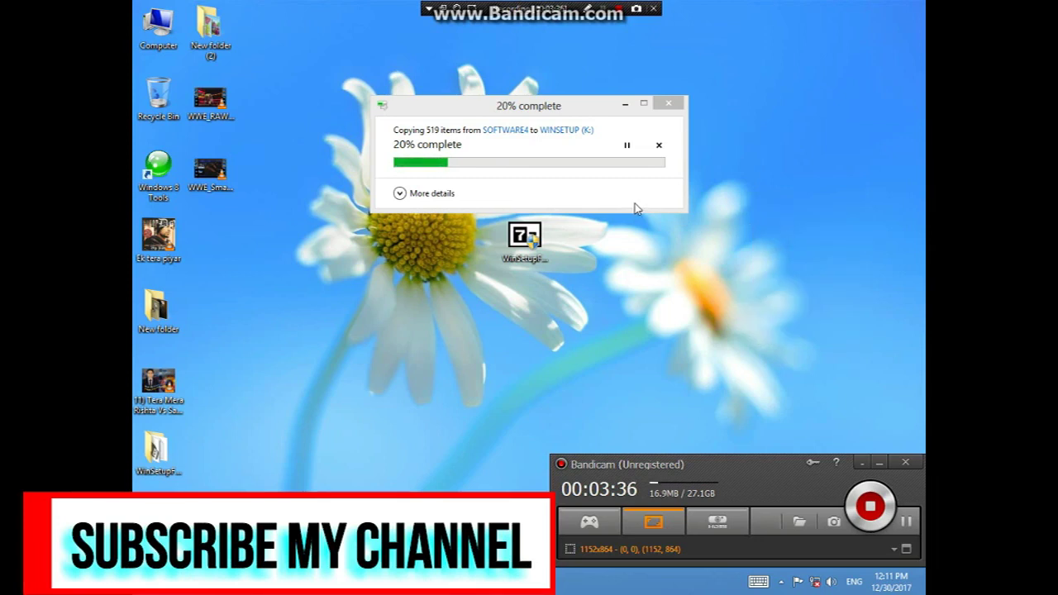